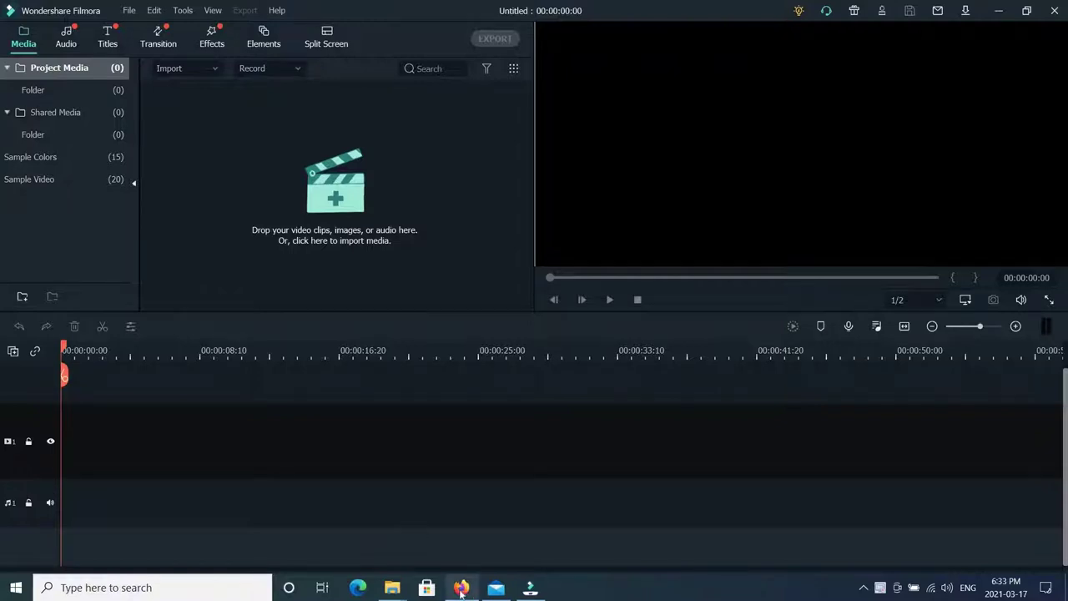
Step: In Firefox, search YouTube for 'what a save jonas gustavsson' using the gustavsson suggestion
mouse_move(461, 590)
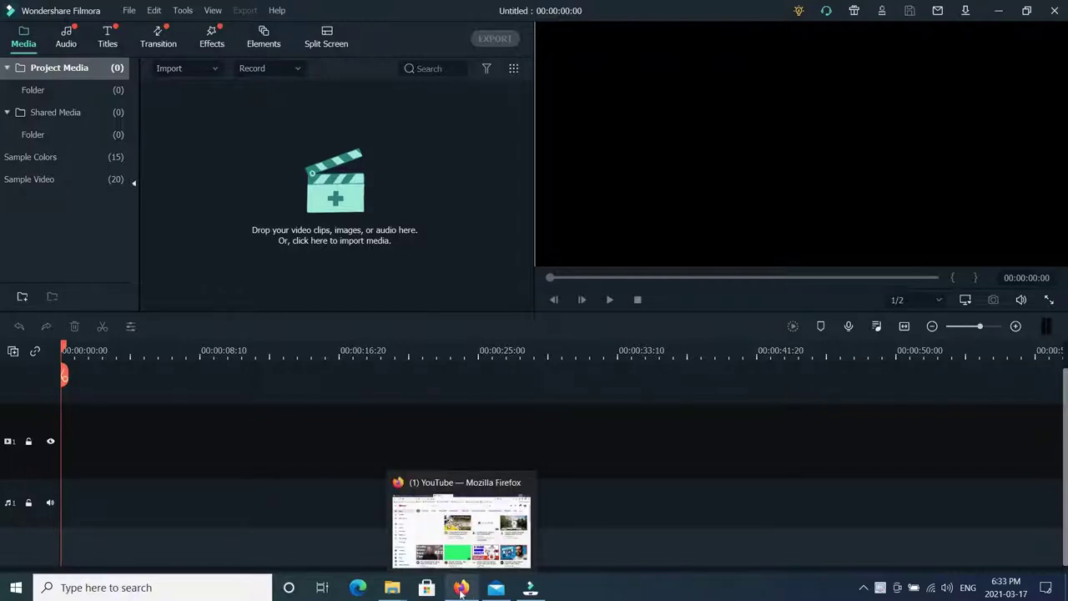
click(461, 589)
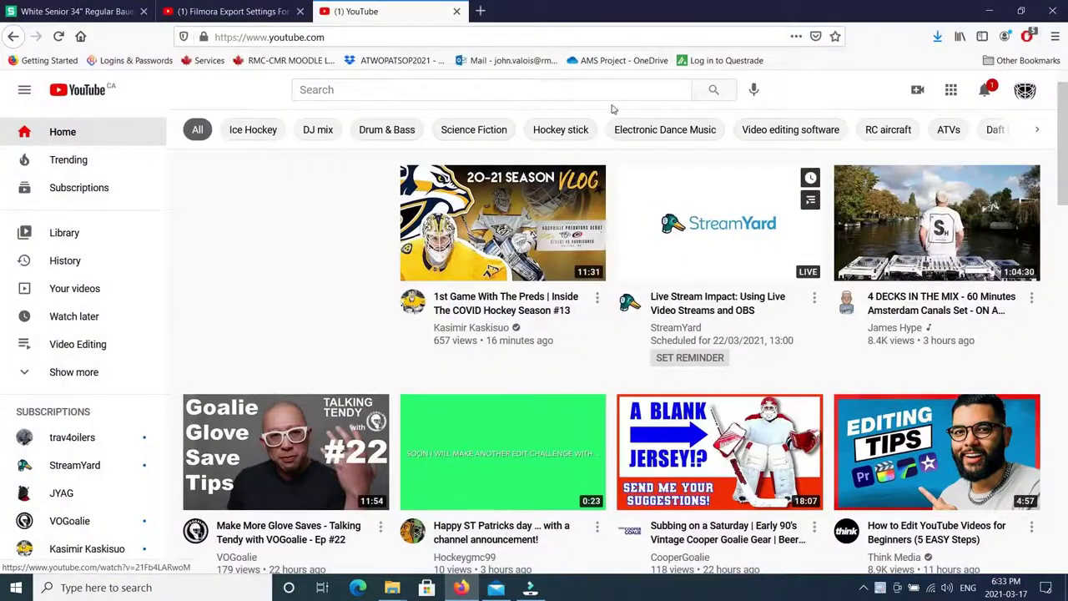
click(562, 91)
text(what a save)
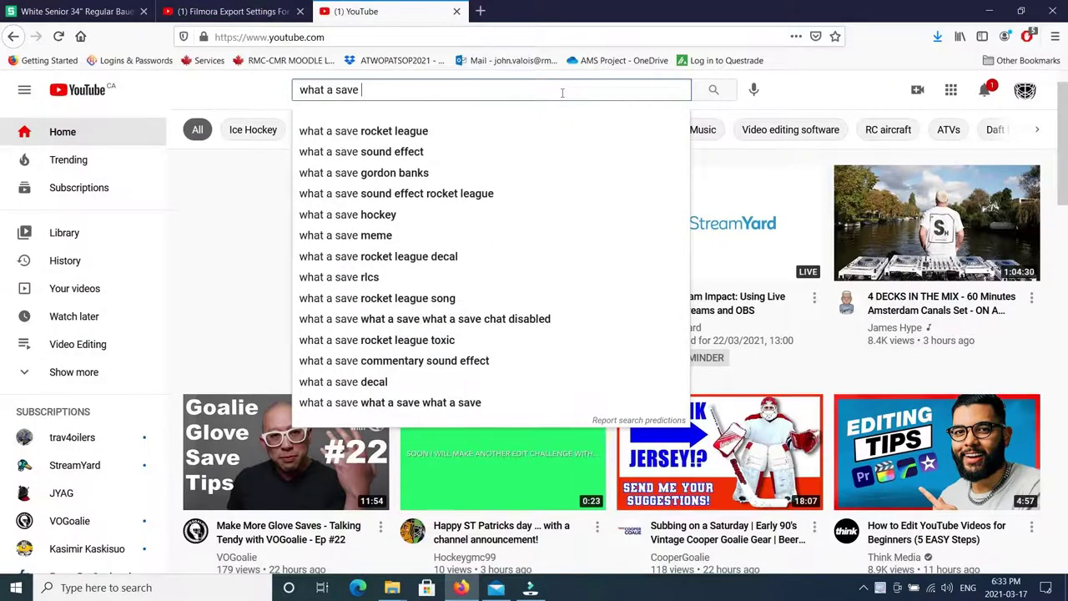
text( jona)
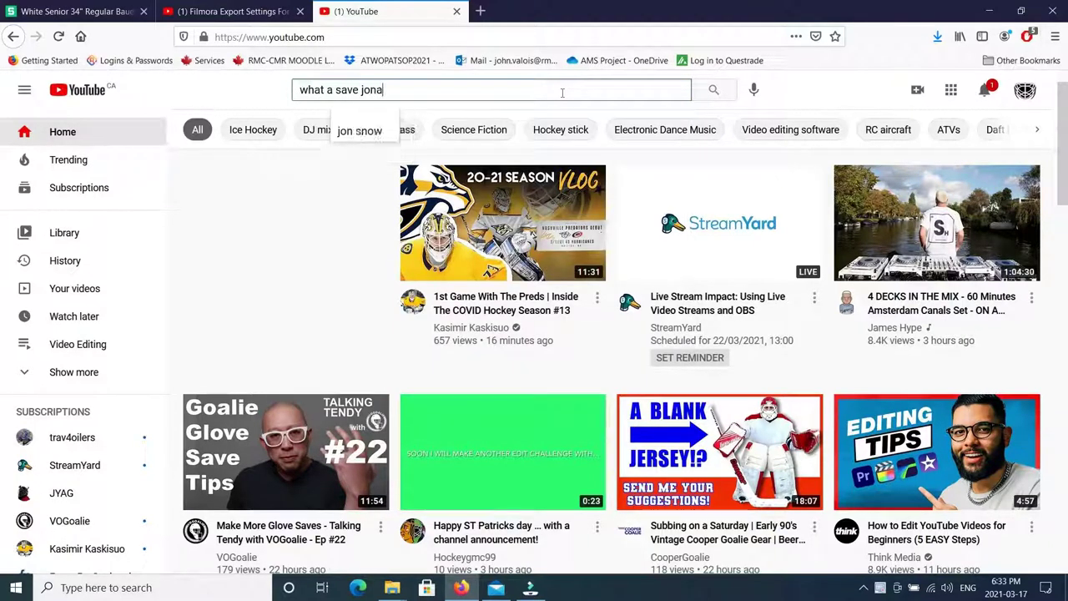
text(s gus)
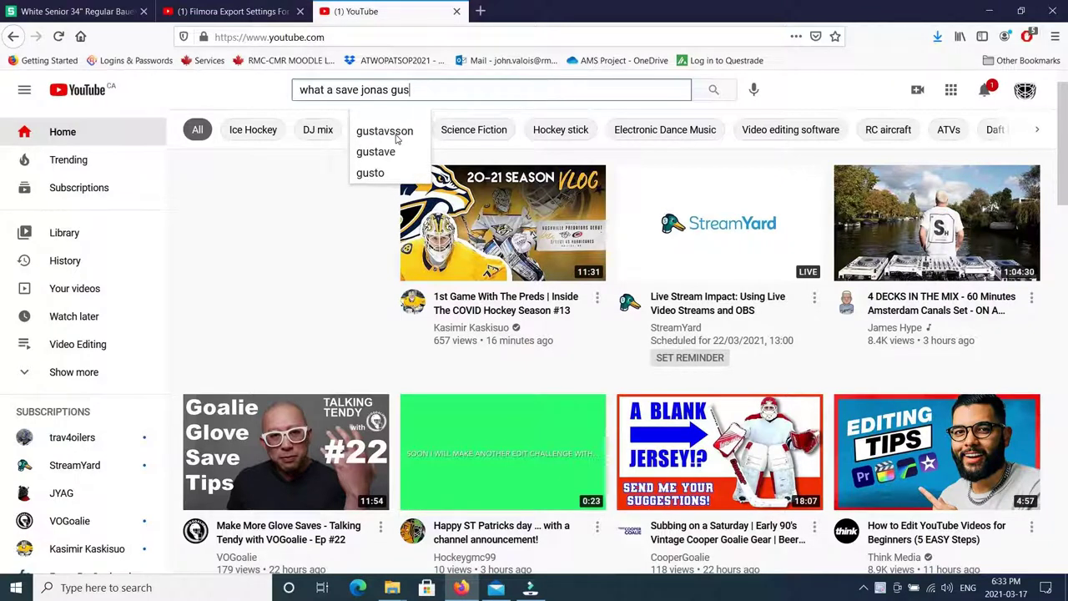
click(388, 132)
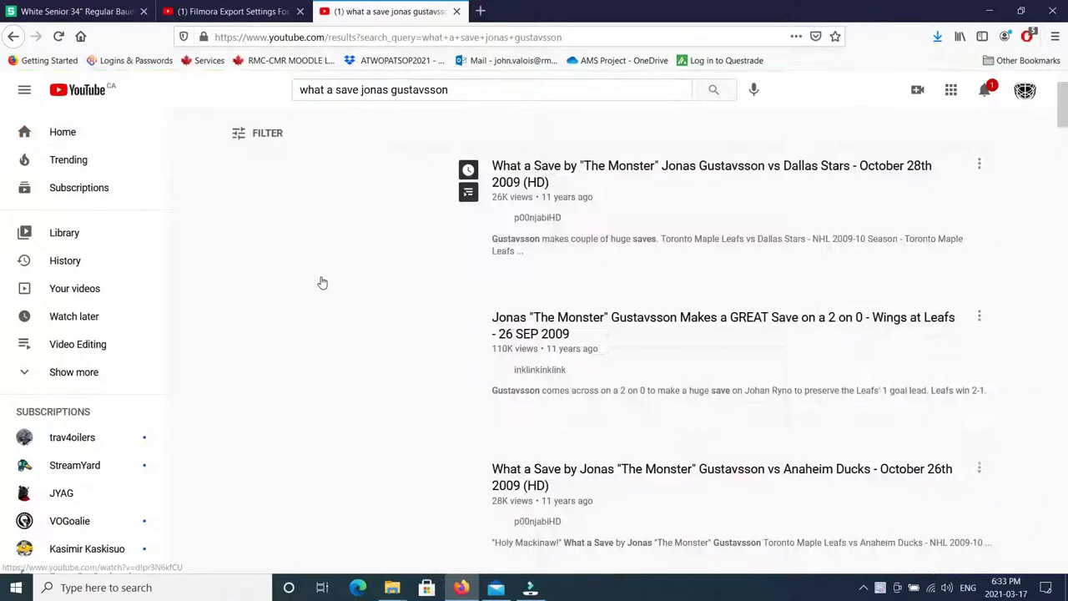
Step: Open the Gustavsson vs Anaheim Ducks save video and pause it
scroll(373, 433, down, 2)
click(373, 433)
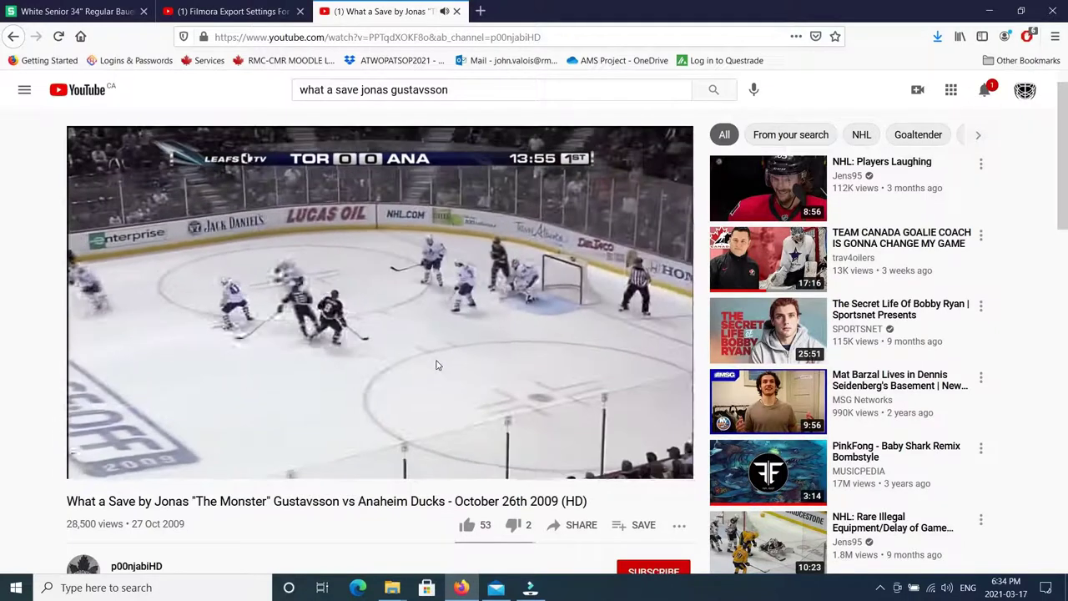
mouse_move(436, 364)
click(341, 372)
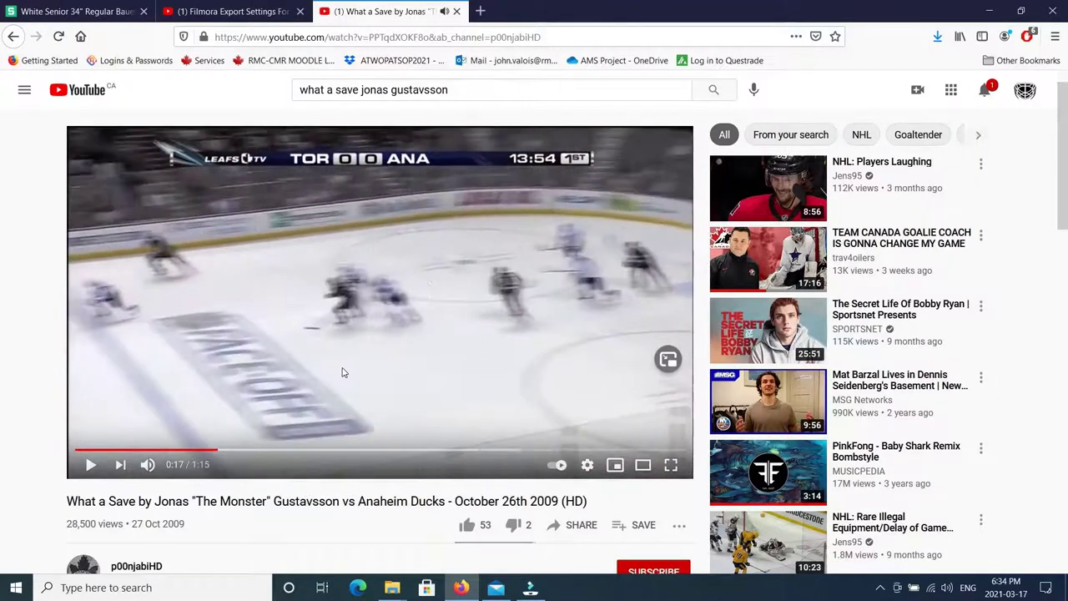
Step: Copy the video's short share link, then minimize Firefox and Filmora to the desktop
click(573, 527)
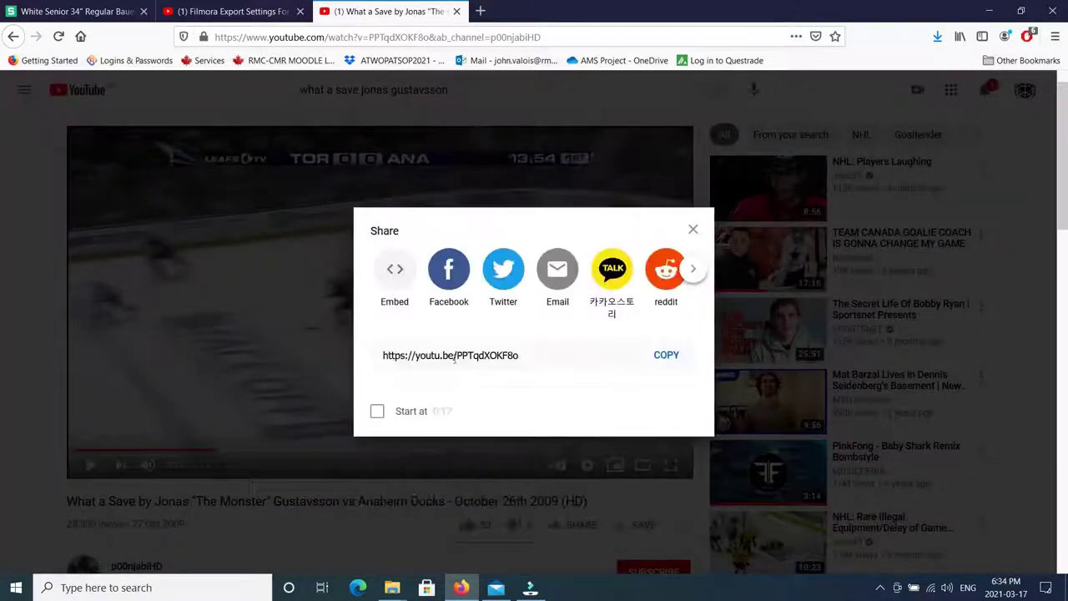
click(676, 356)
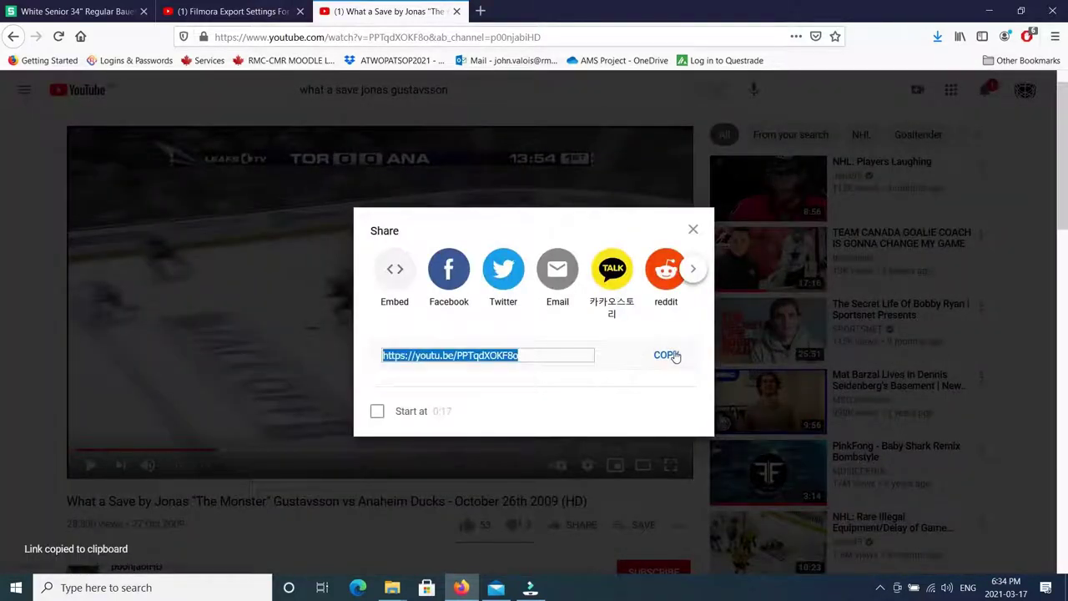
click(987, 10)
click(998, 10)
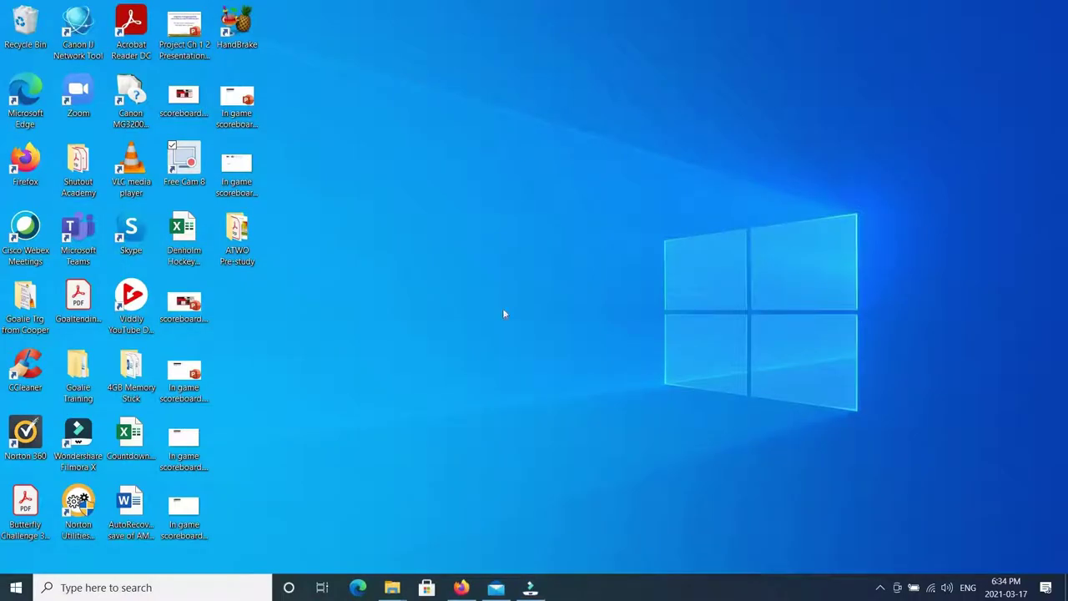
Step: Save the Gustavsson video's audio as a 128 kbps MP3 with Viddly, then close it
double_click(142, 288)
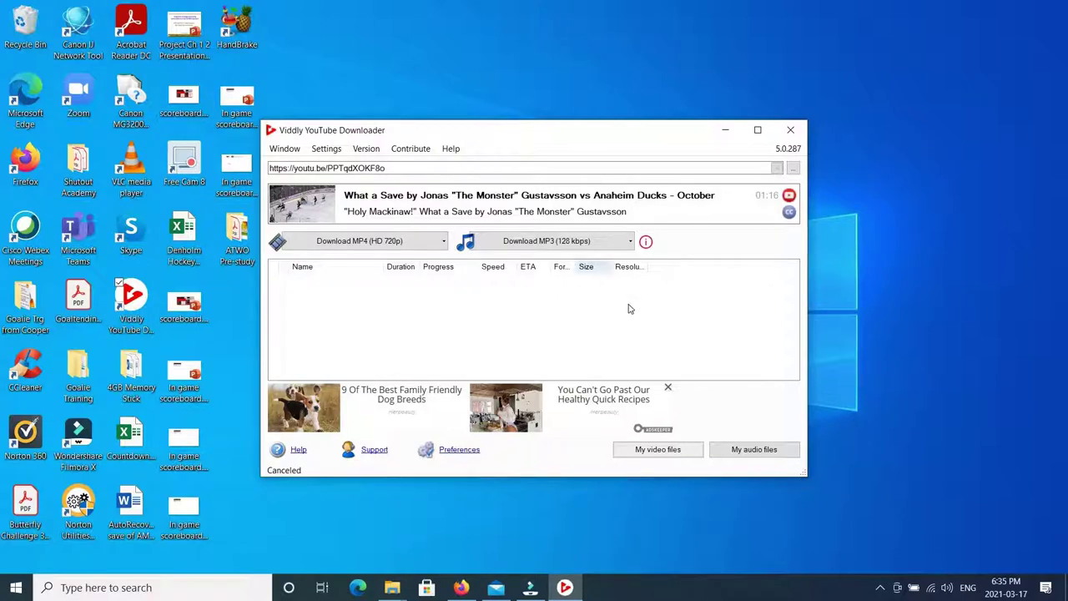
click(542, 241)
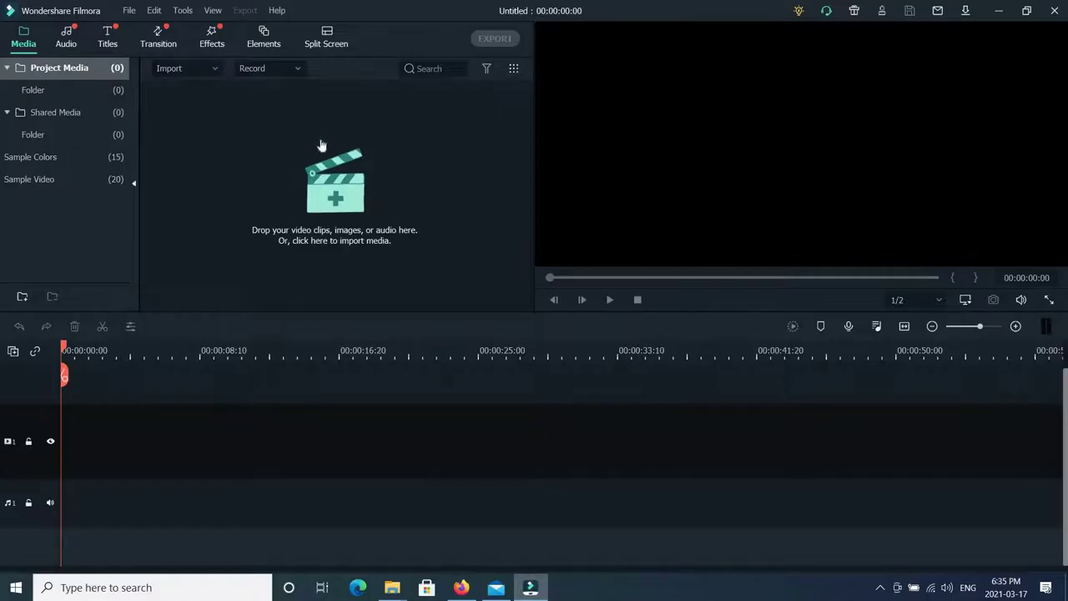
Step: Import the 'What a Save' MP3 from Music > Viddly YouTube Downloader into the project media
click(334, 195)
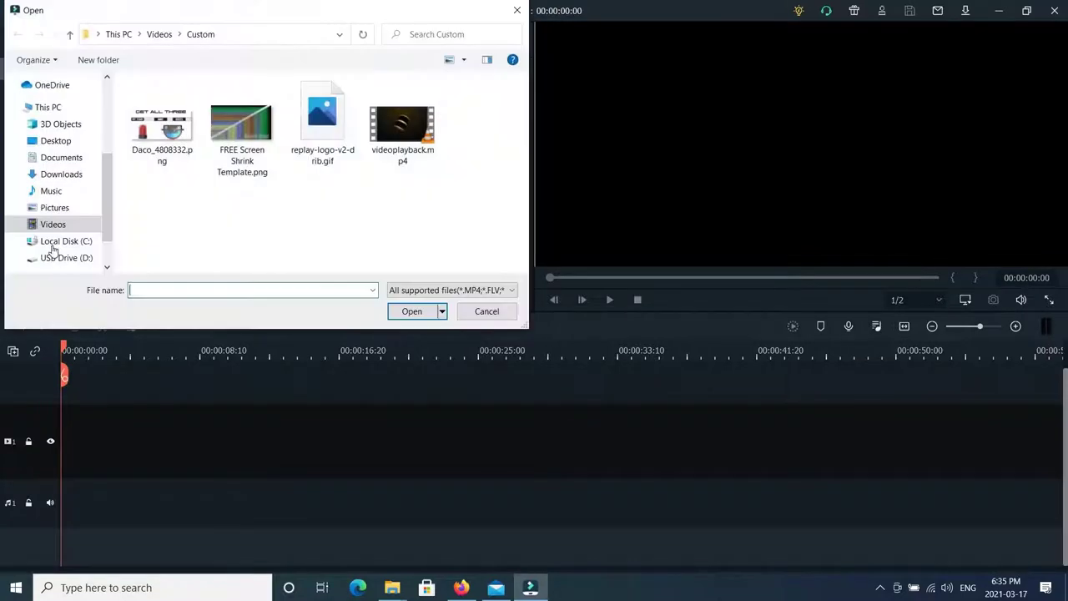
click(51, 191)
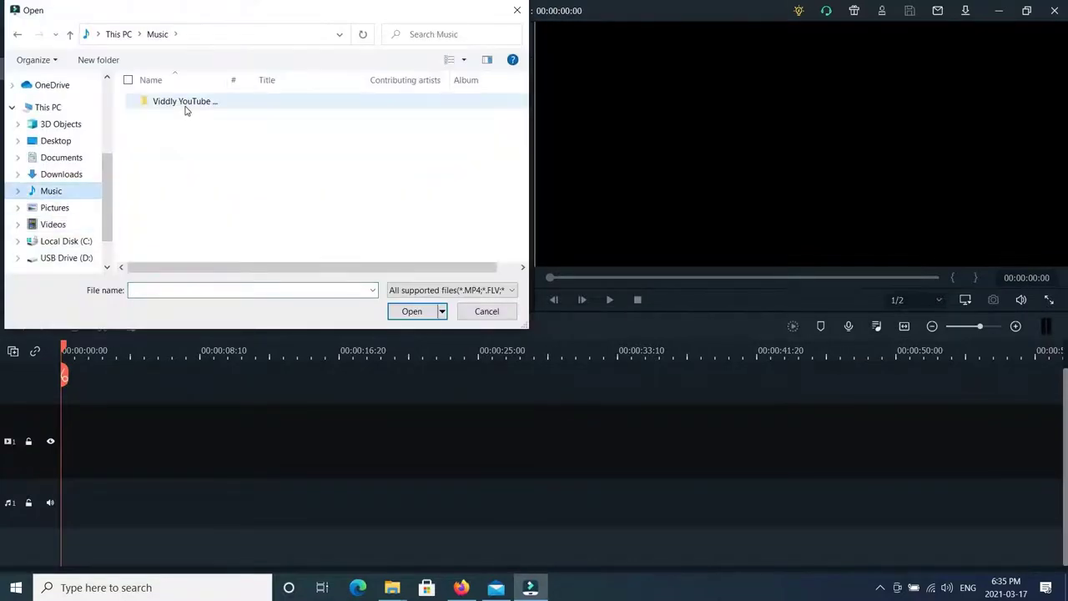
double_click(186, 101)
scroll(248, 141, down, 6)
scroll(248, 141, down, 12)
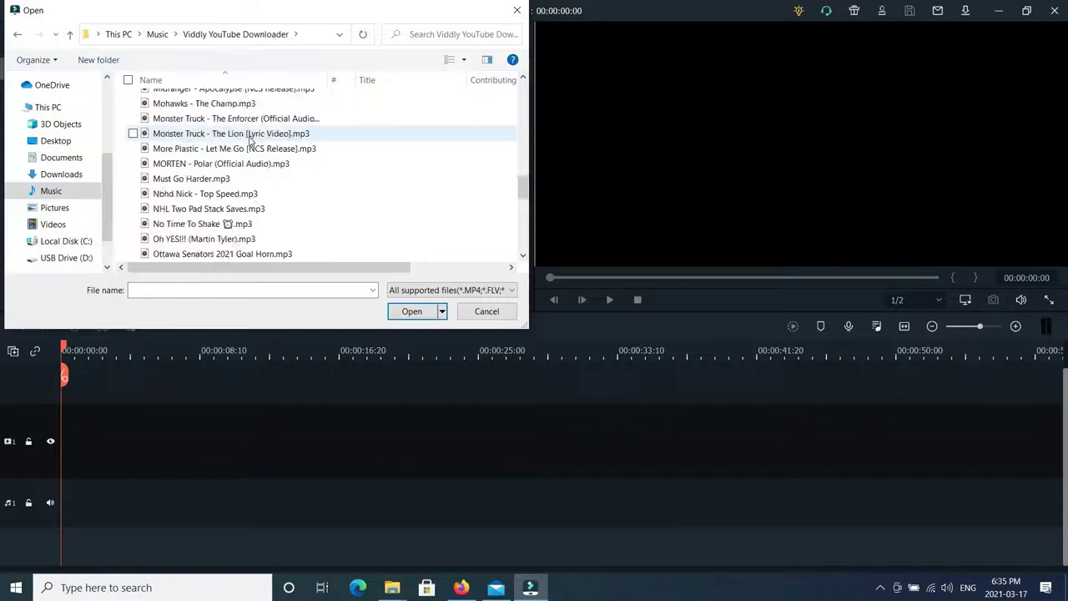
scroll(249, 141, up, 1)
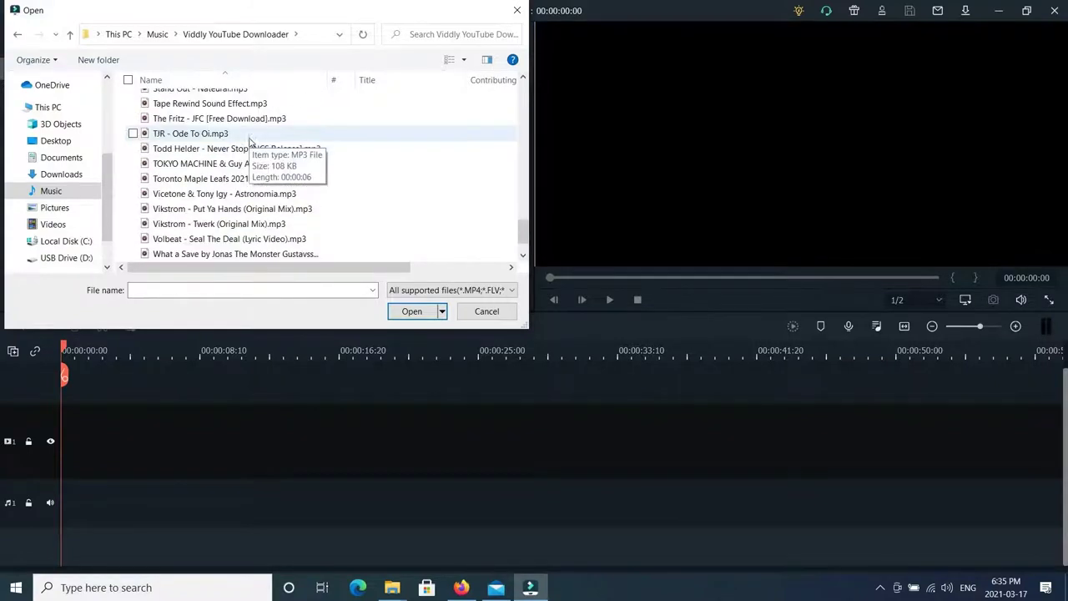
click(229, 256)
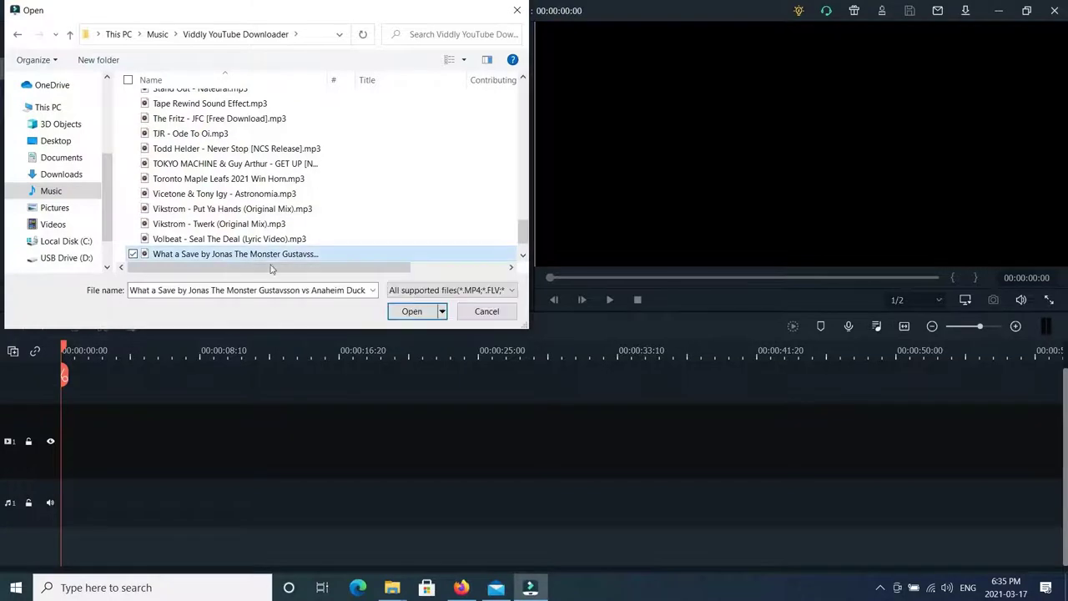
click(411, 312)
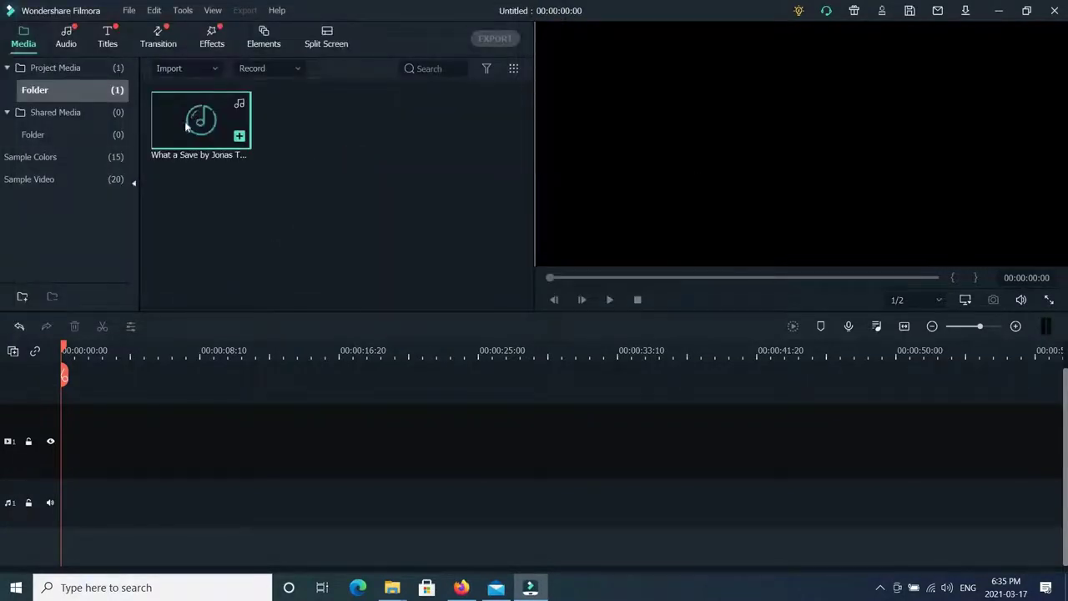
Step: Place the What a Save MP3 on the audio track and play it from the start
drag(198, 127, 68, 510)
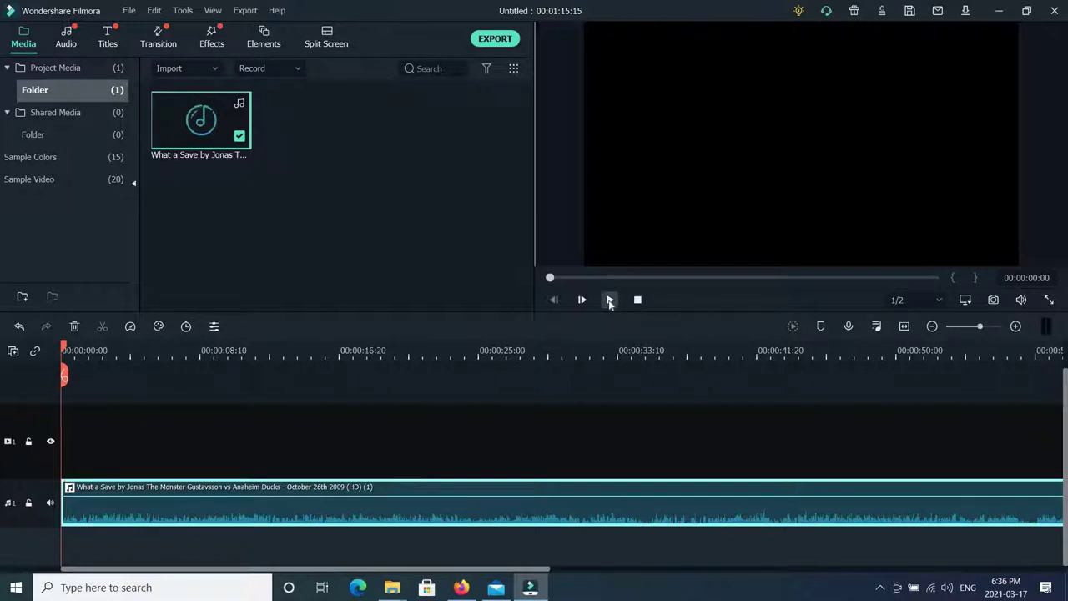
click(609, 301)
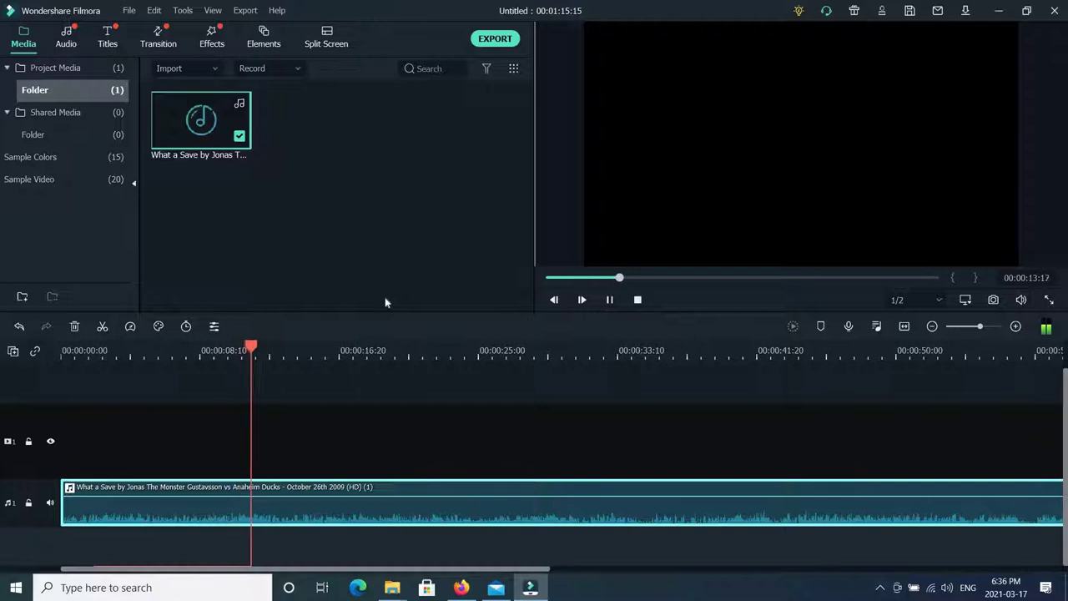
Step: Pause at the save call, zoom the timeline in fully, and raise the clip volume to 6.21 dB
key(space)
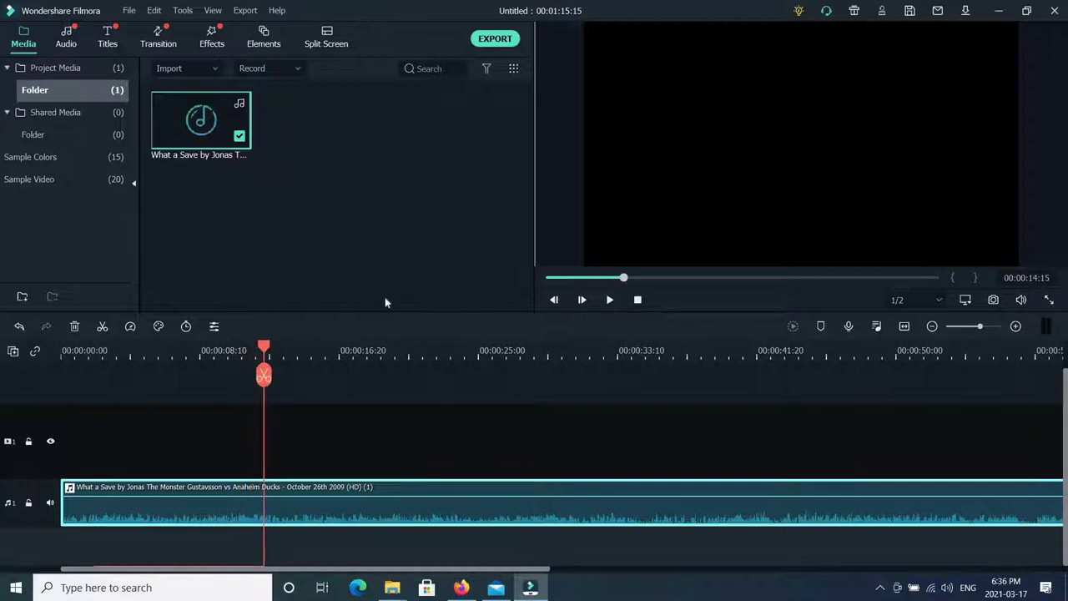
key(Left)
key(Left)
key(Left)
key(Left)
key(Left)
key(Left)
key(Left)
key(Left)
key(Left)
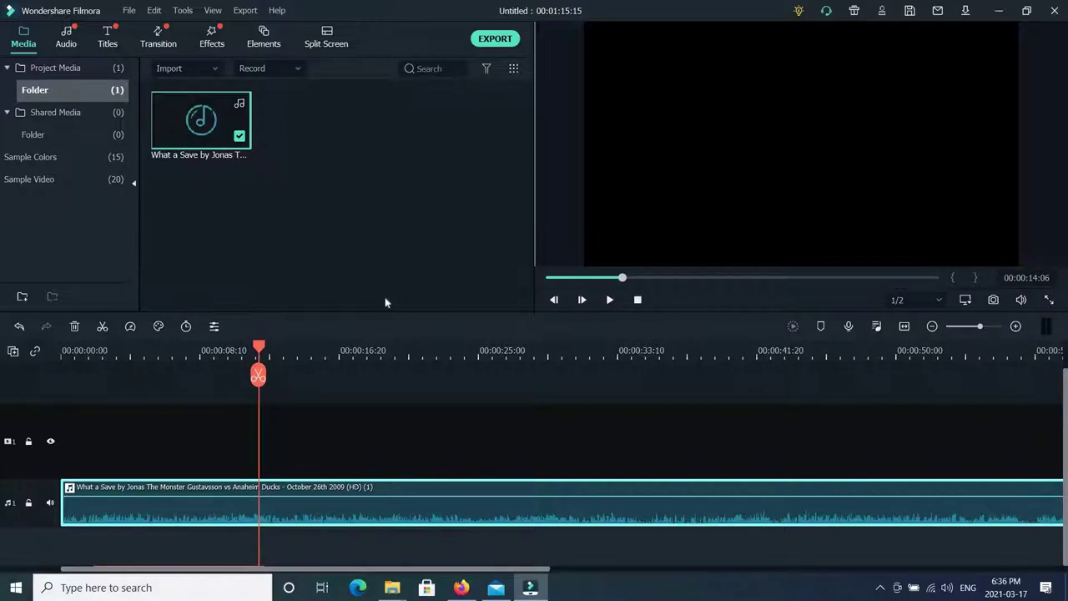
click(1016, 327)
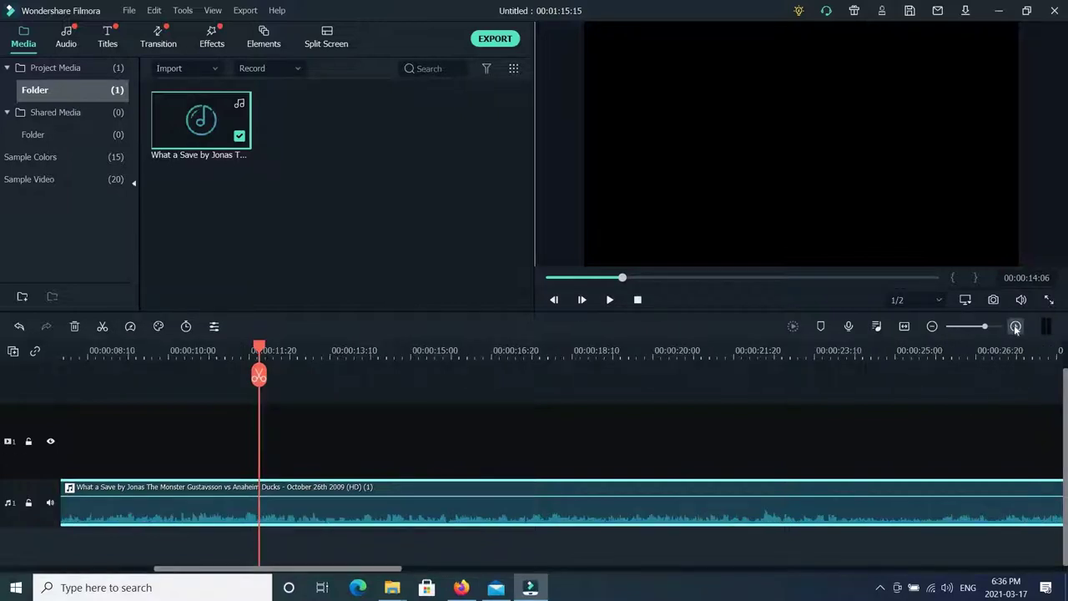
click(1015, 326)
click(1016, 326)
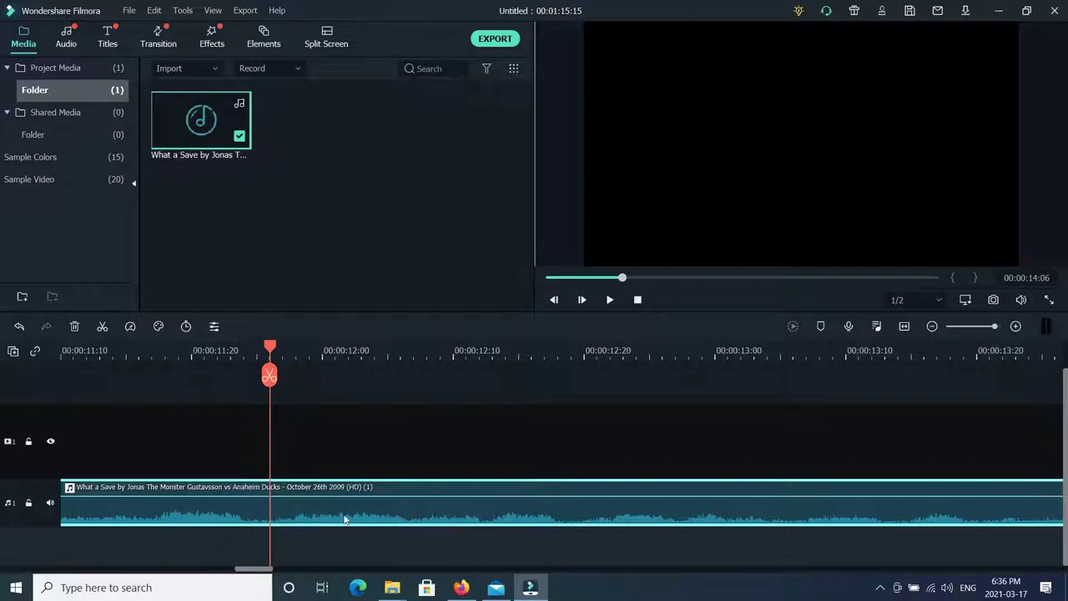
drag(327, 496, 328, 492)
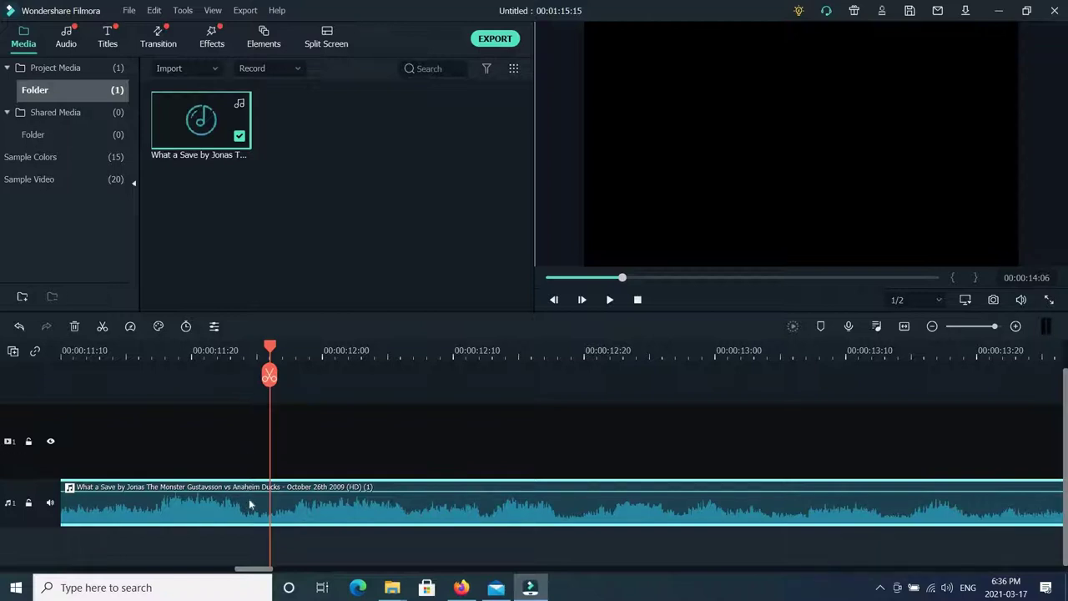
Step: Delete the unwanted opening part of the announcer audio and play back the result
key(Left)
key(Left)
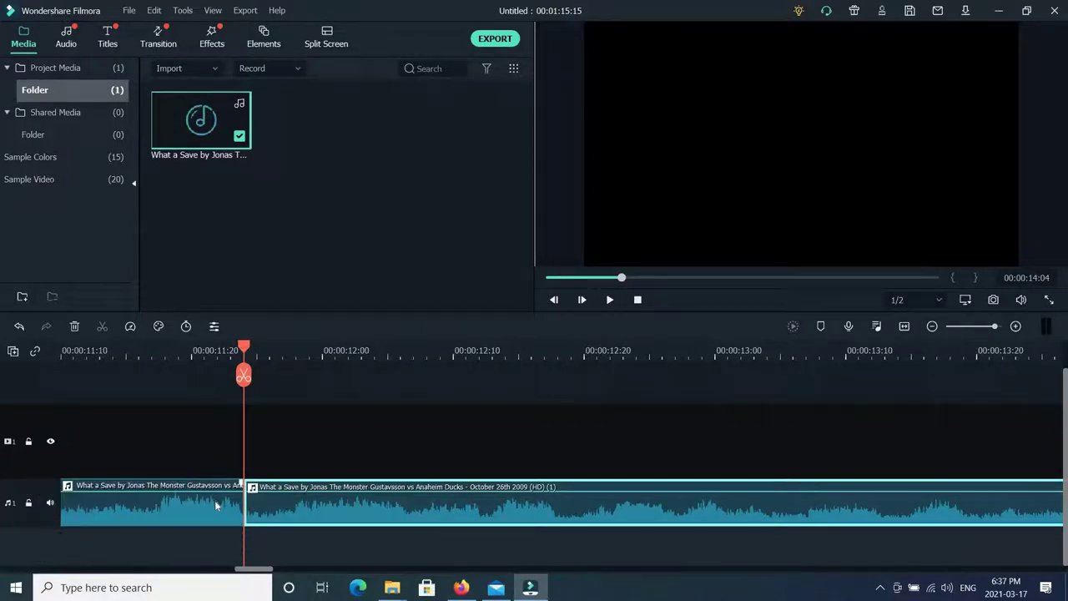
click(214, 500)
key(Delete)
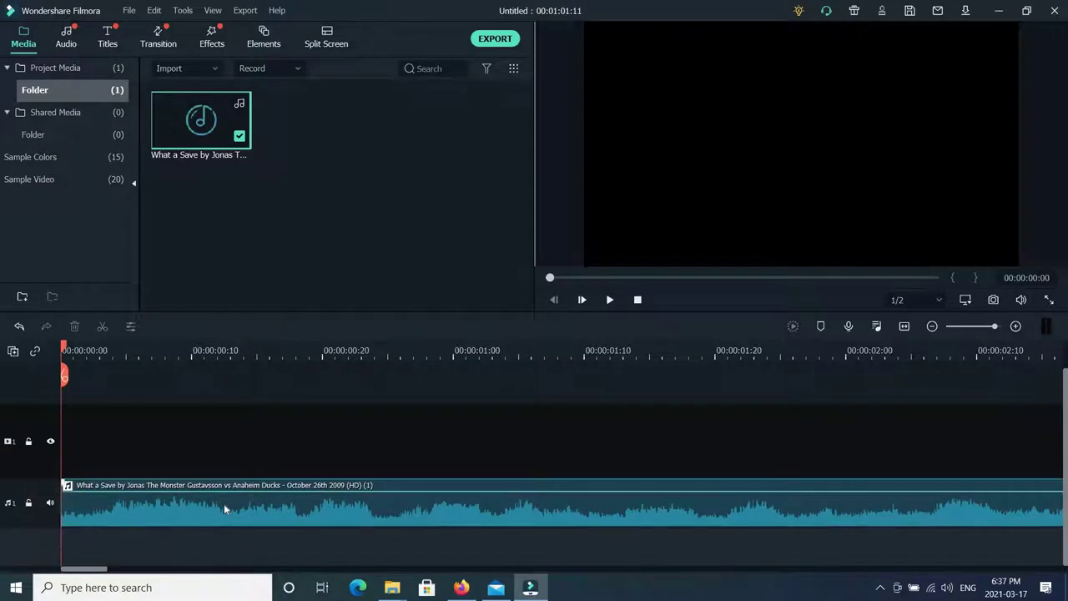
key(space)
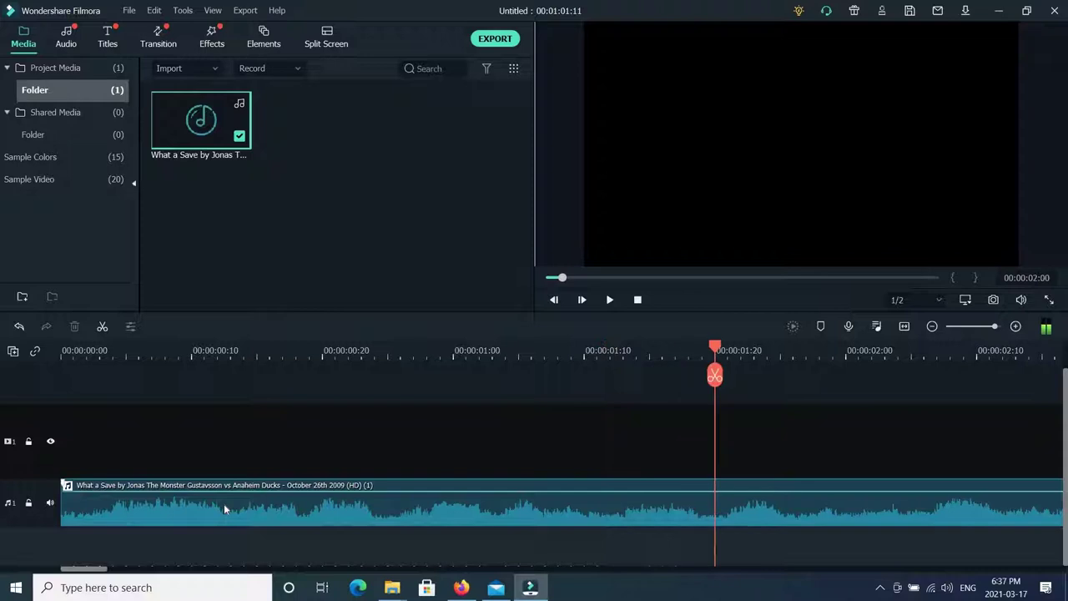
key(space)
Step: Split the audio near 00:00:01:20, delete the tail, and return playback to the start
key(Right)
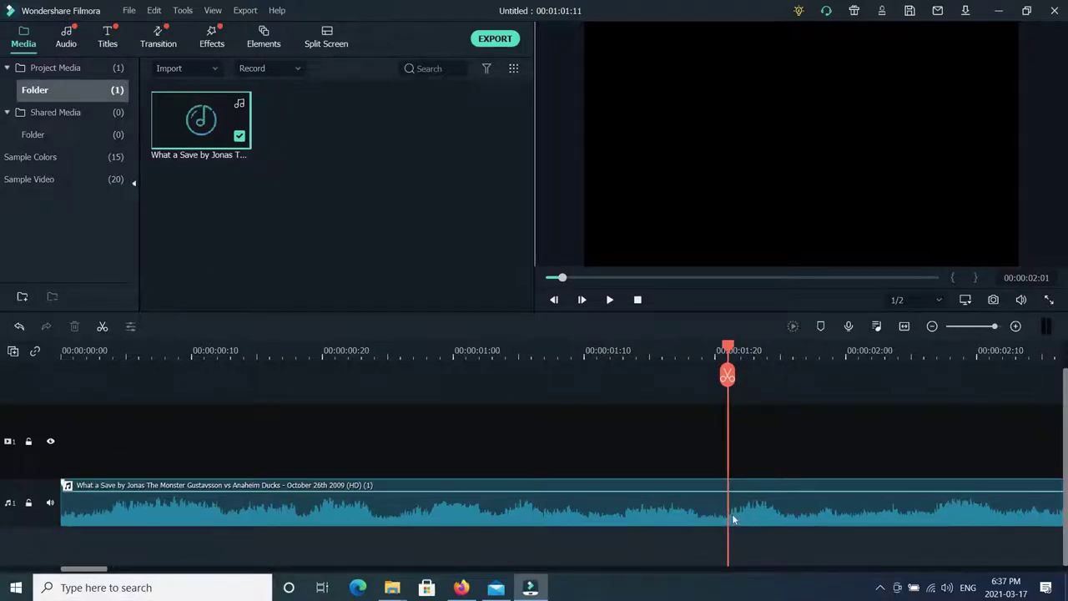
key(ctrl+b)
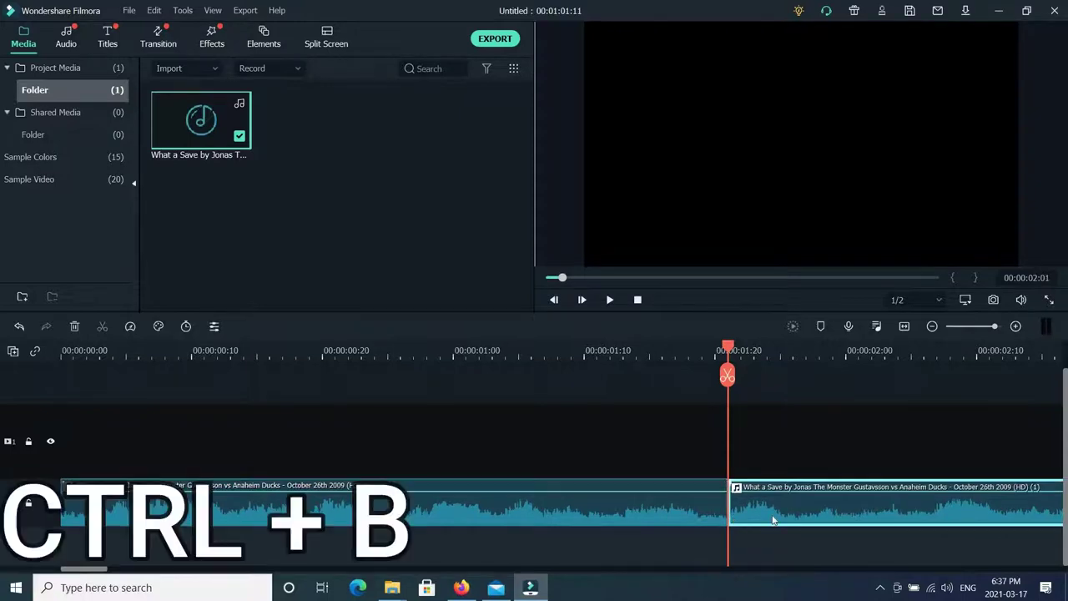
key(Delete)
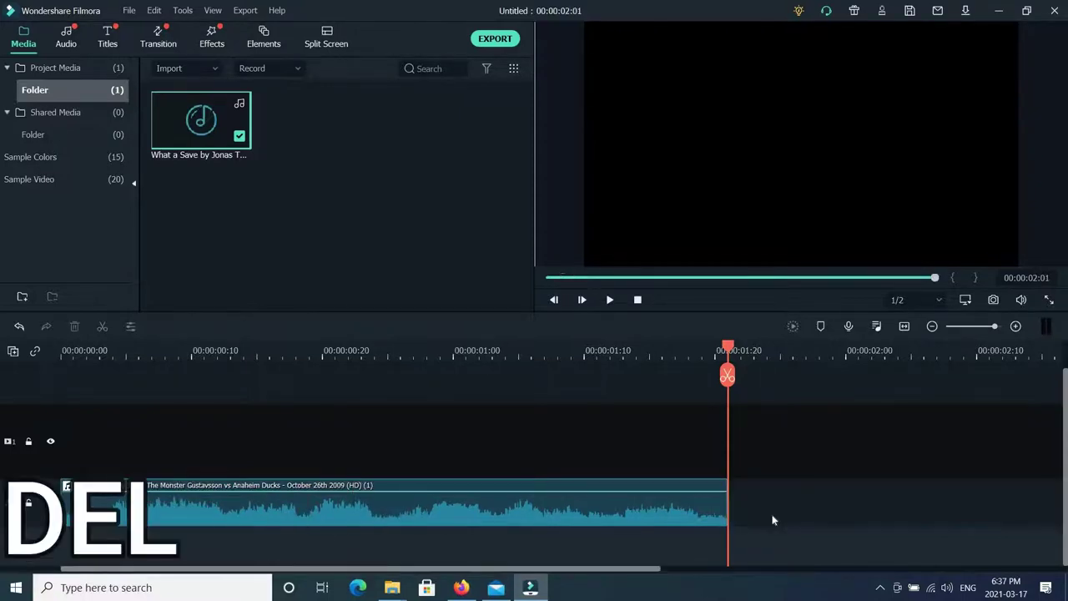
click(638, 300)
Step: Play the trimmed audio, then import Sound example.mp4 from Desktop > Goalie Training > Misc
click(610, 300)
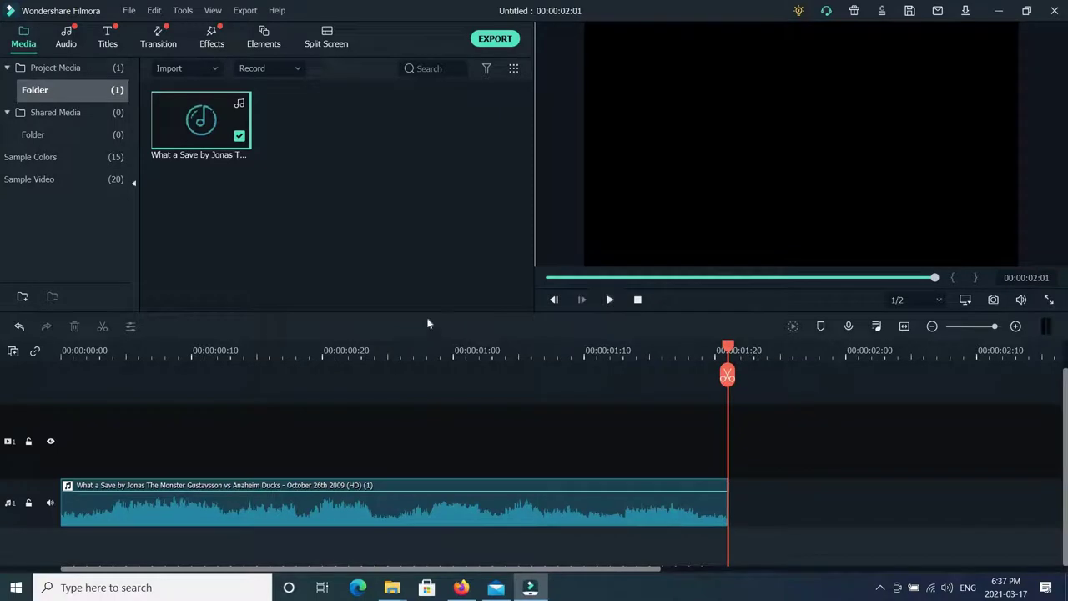
double_click(369, 232)
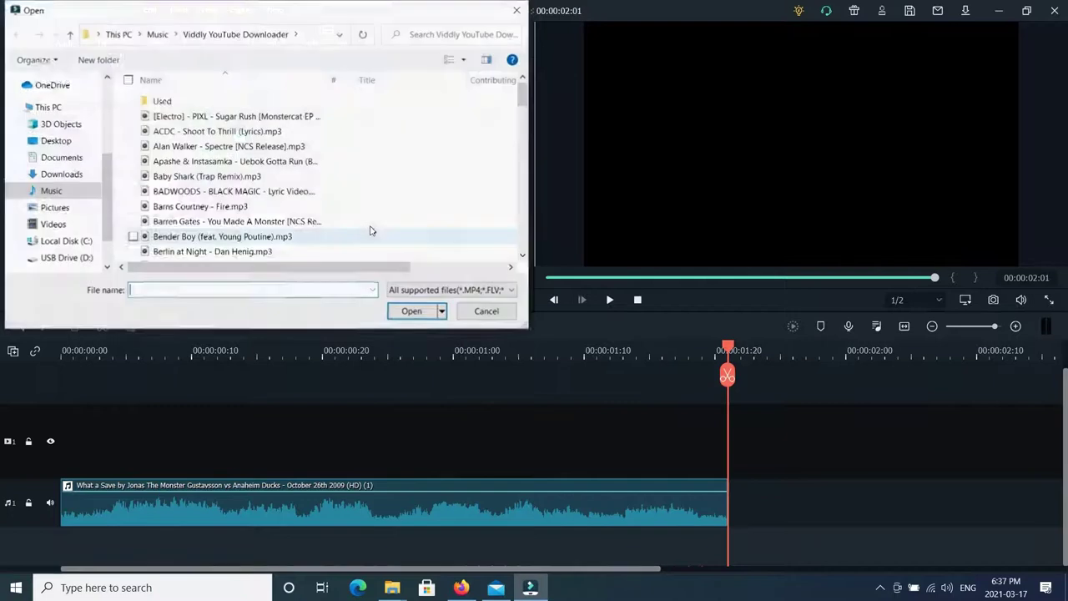
click(56, 140)
double_click(192, 132)
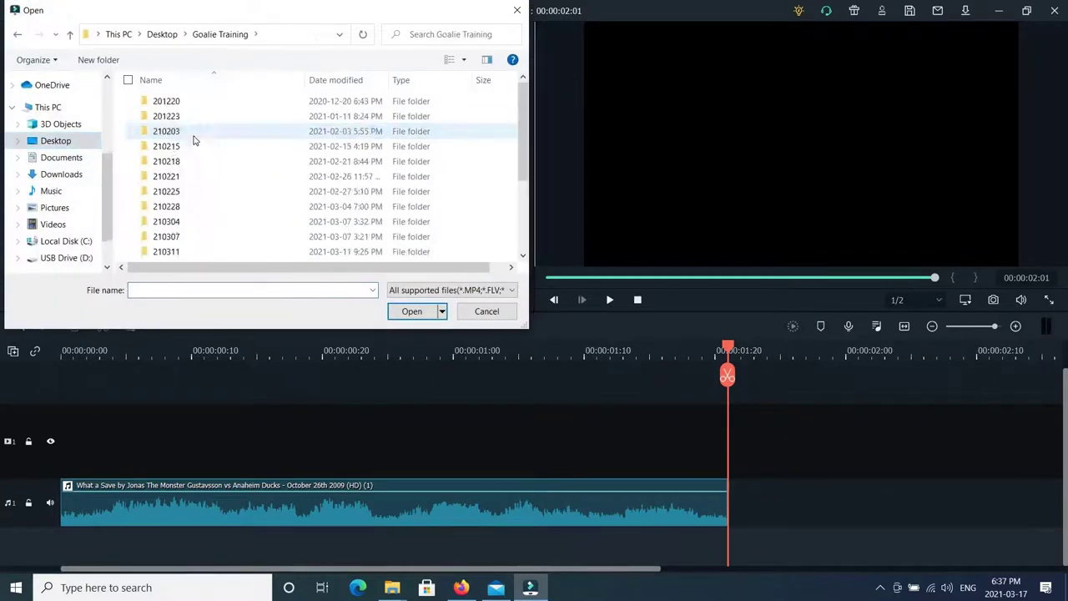
scroll(183, 176, down, 2)
double_click(201, 171)
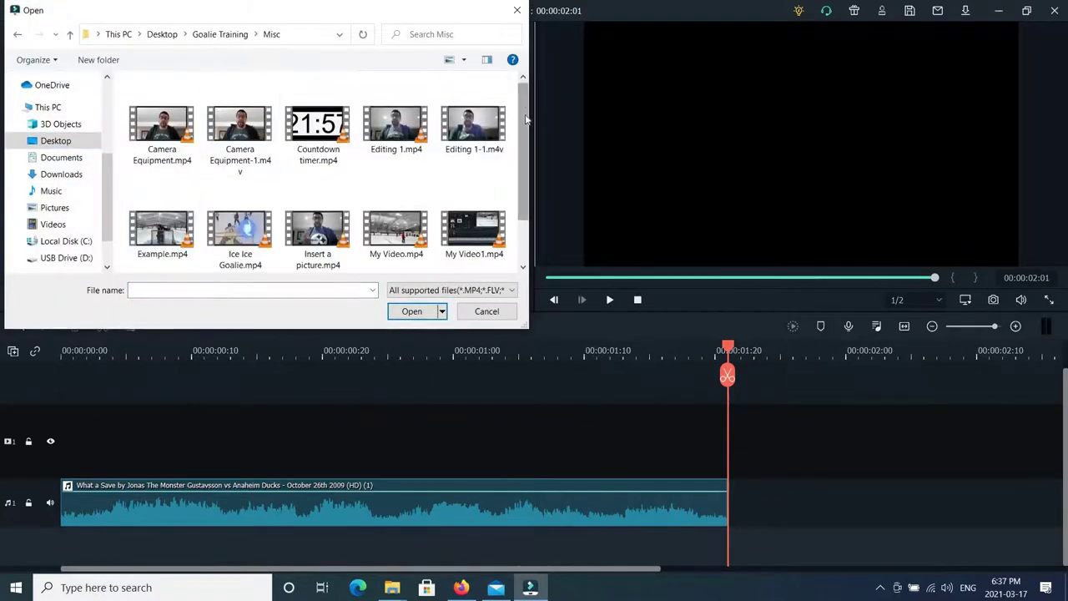
scroll(308, 242, down, 3)
double_click(313, 238)
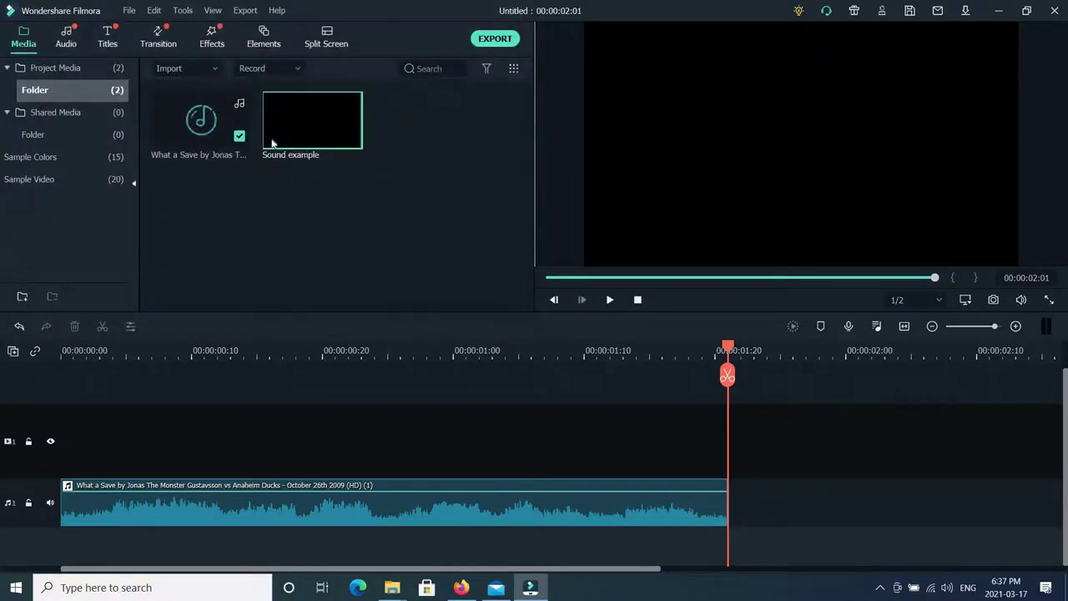
Step: Preview the Sound example clip in the player, then pause it
double_click(301, 125)
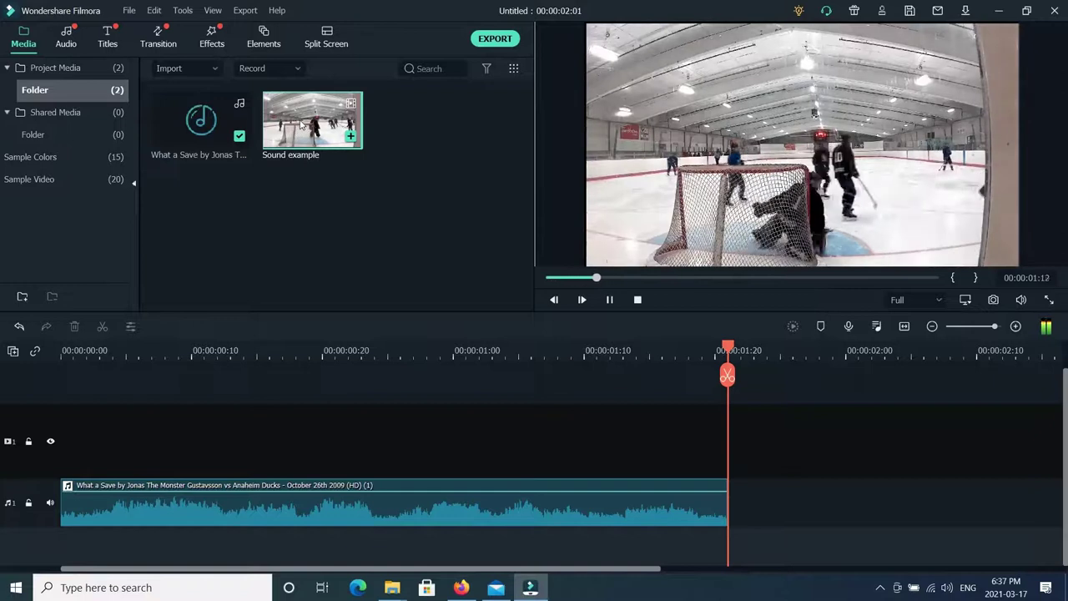
click(614, 303)
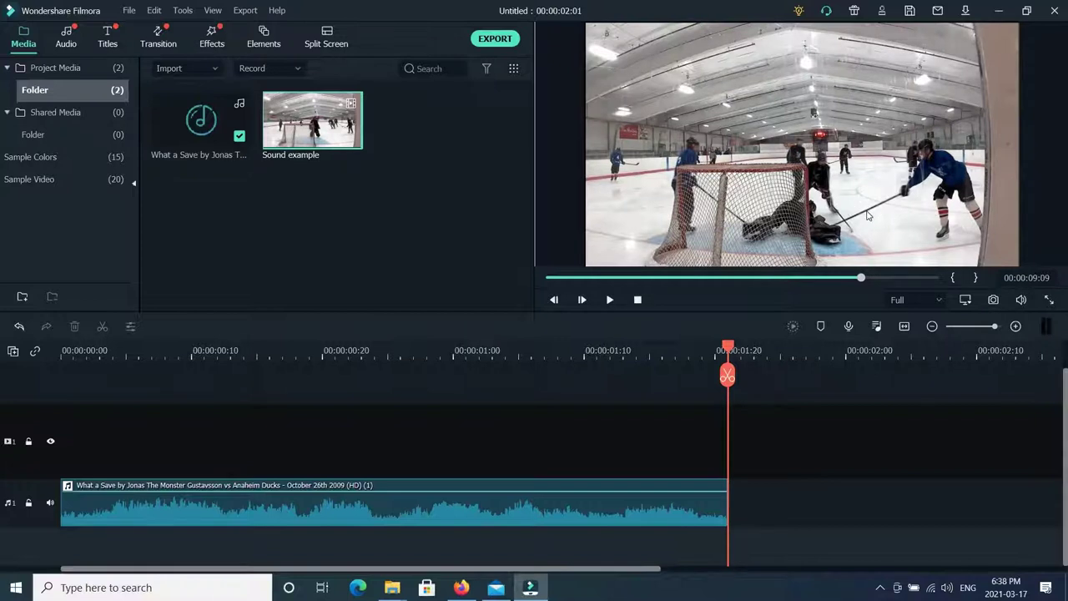
Step: Add Sound example to the video track, matching the project to 1920 x 1080 30fps
mouse_move(312, 127)
drag(312, 126, 67, 461)
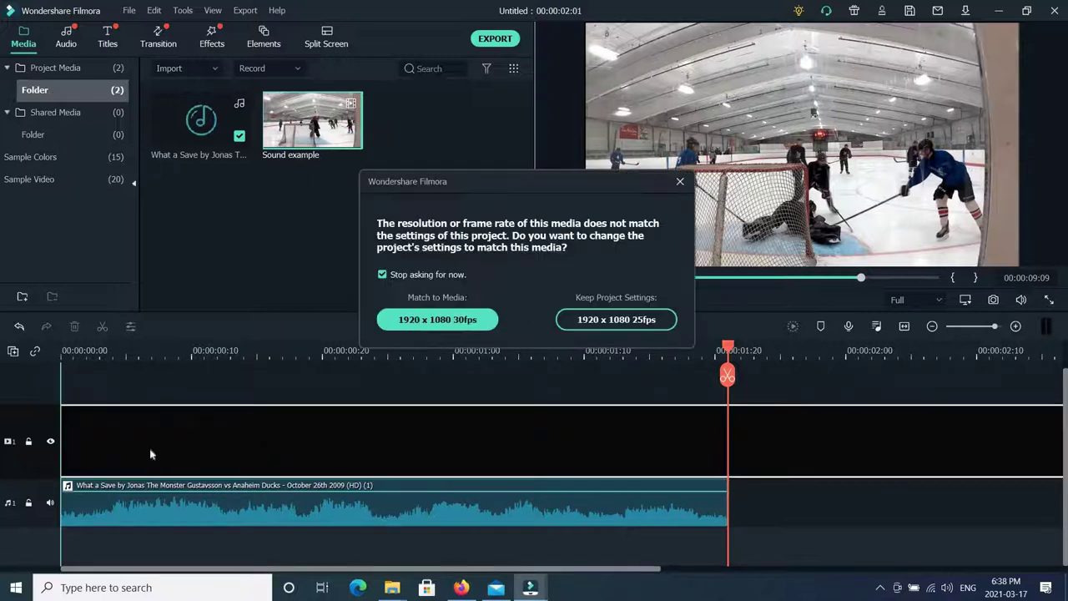
click(427, 321)
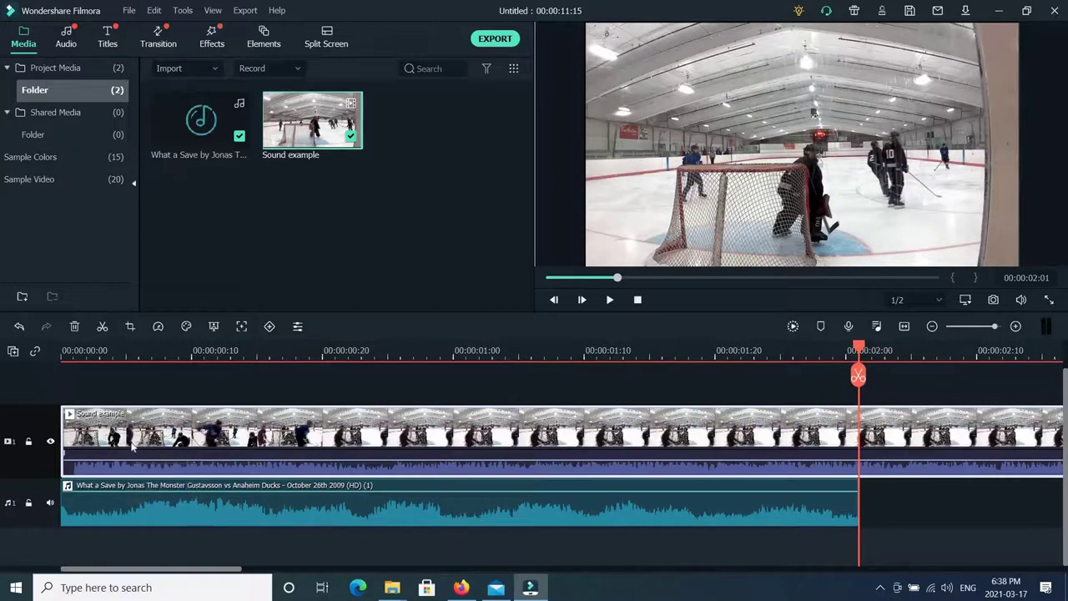
Step: Mute the goalie video clip's own sound
mouse_move(123, 472)
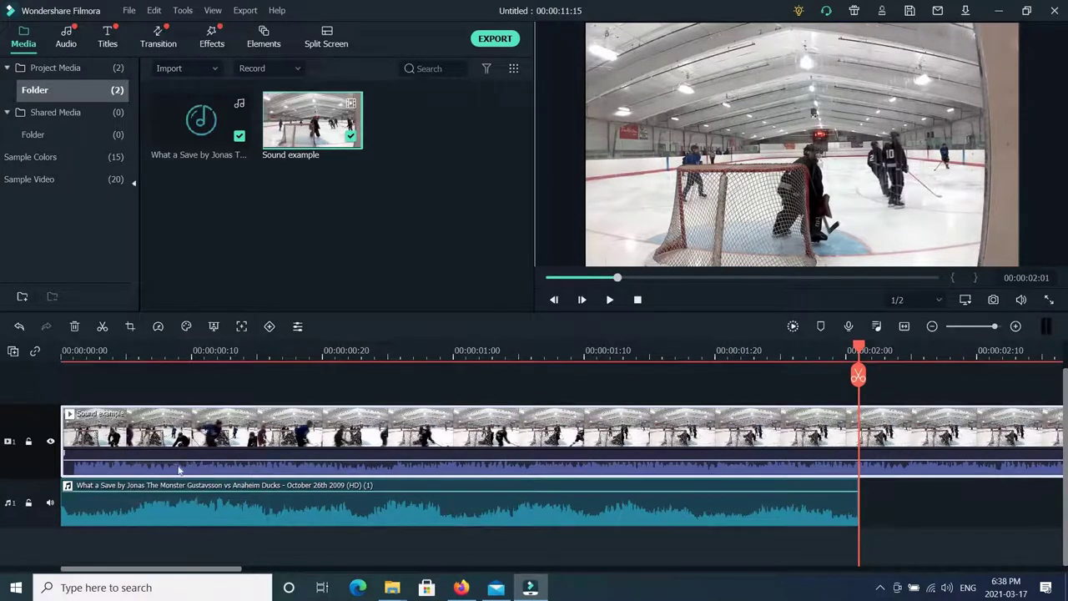
right_click(219, 446)
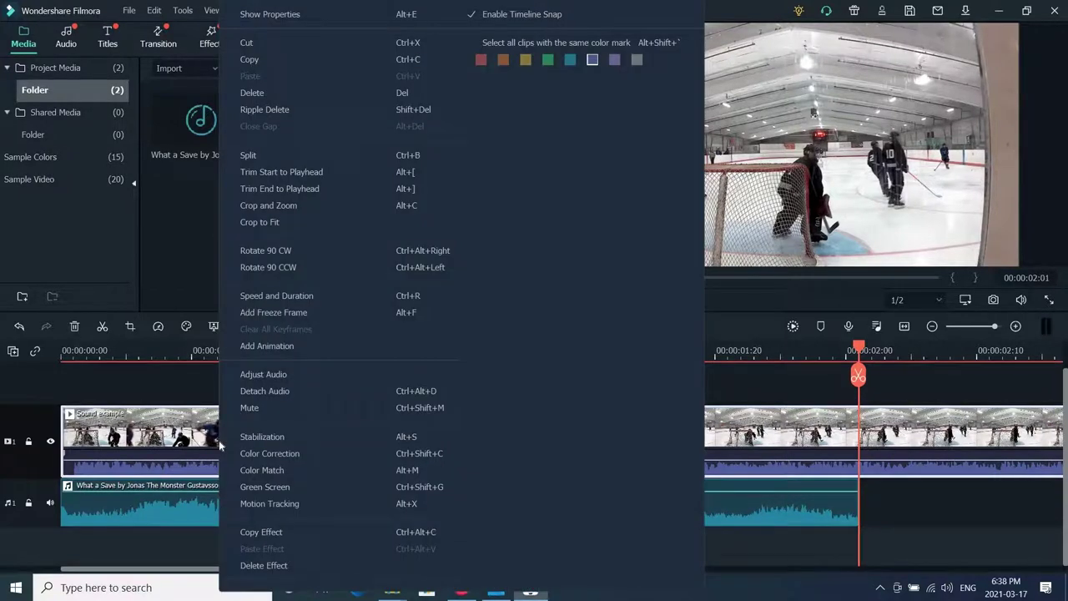
click(284, 409)
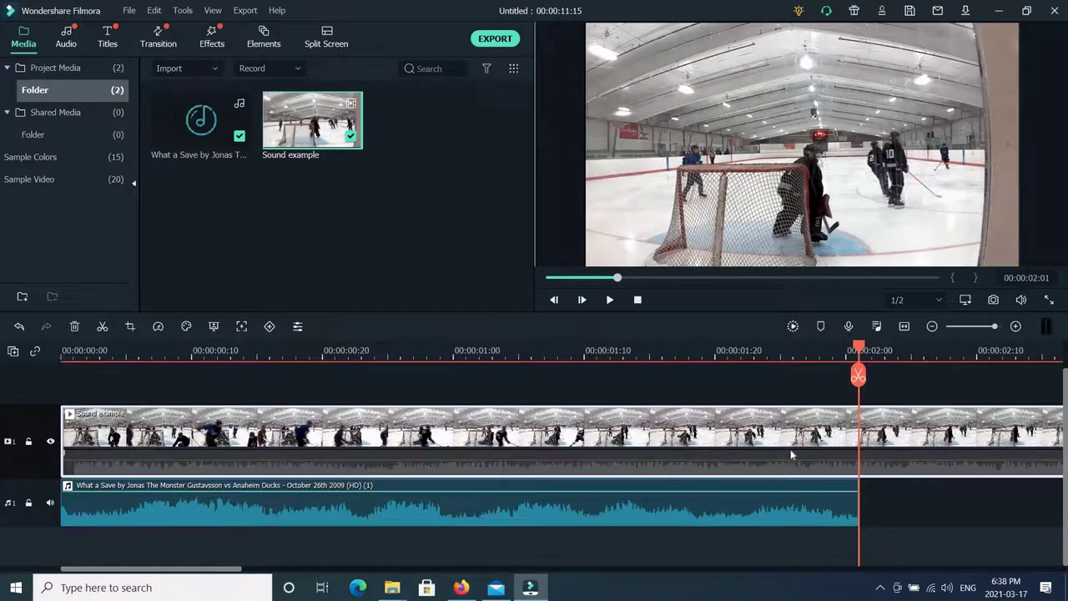
Step: Mute the announcer track, then play and frame-step the playhead to 00:00:08:08
click(50, 503)
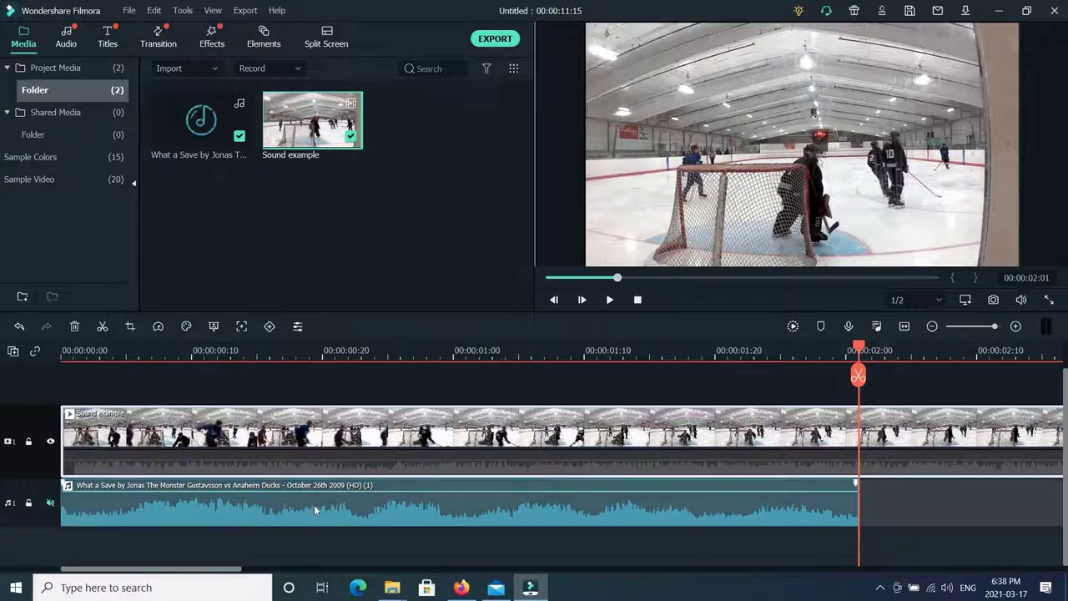
click(613, 304)
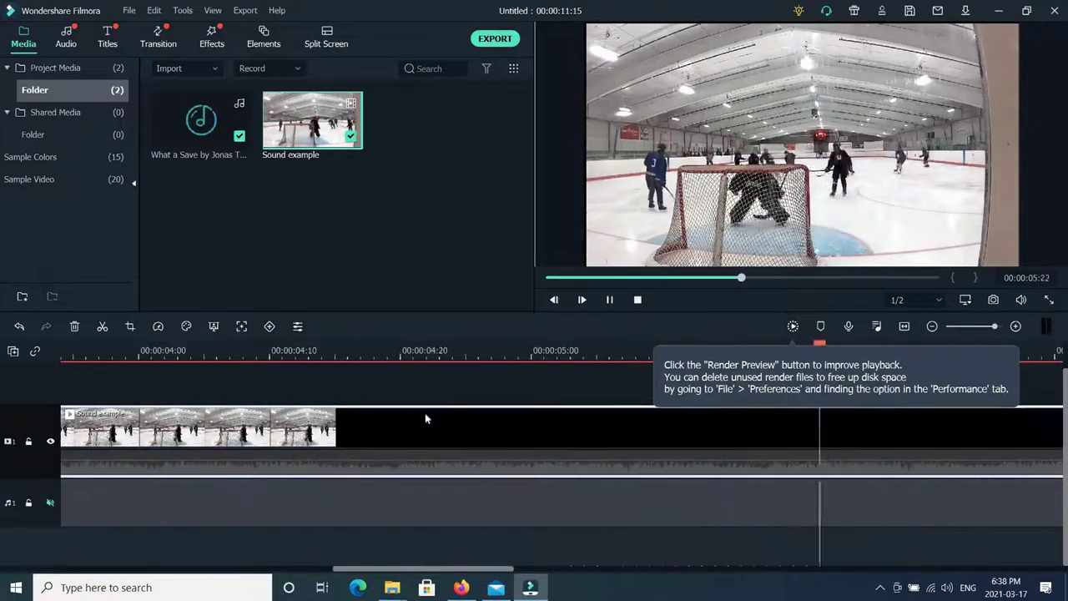
key(space)
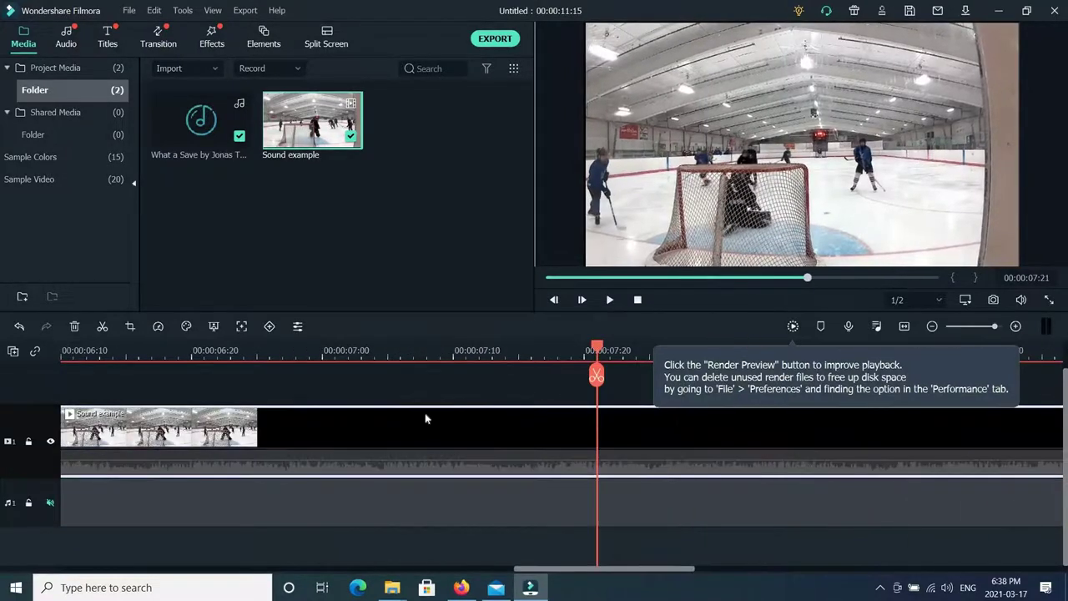
key(Right)
key(Right)
key(Right)
key(Right)
key(Right)
key(Right)
key(Right)
key(Right)
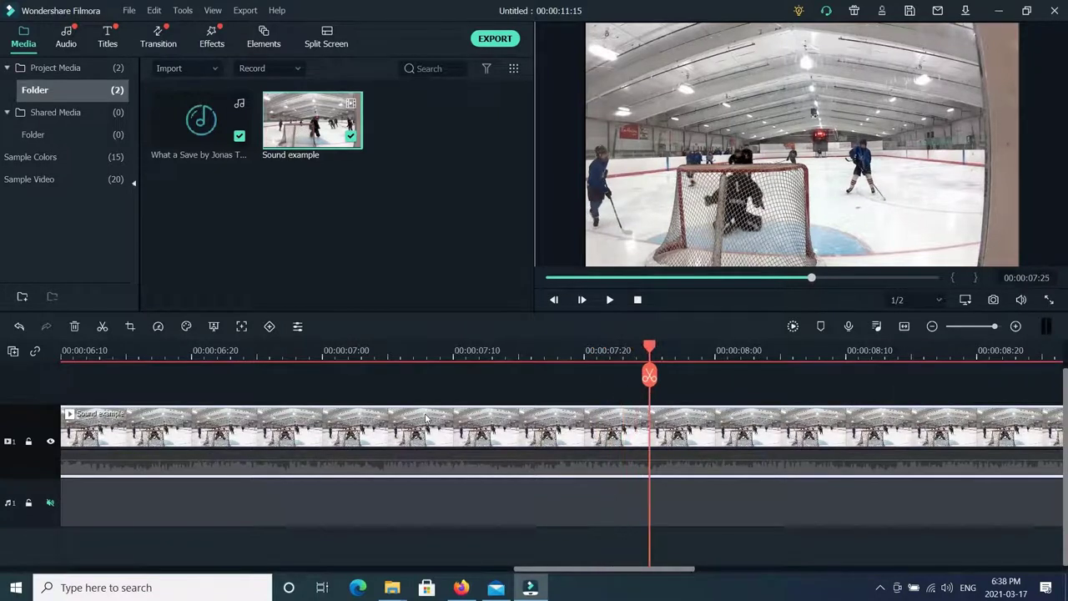
key(Right)
key(Right)
key(Right)
key(Right)
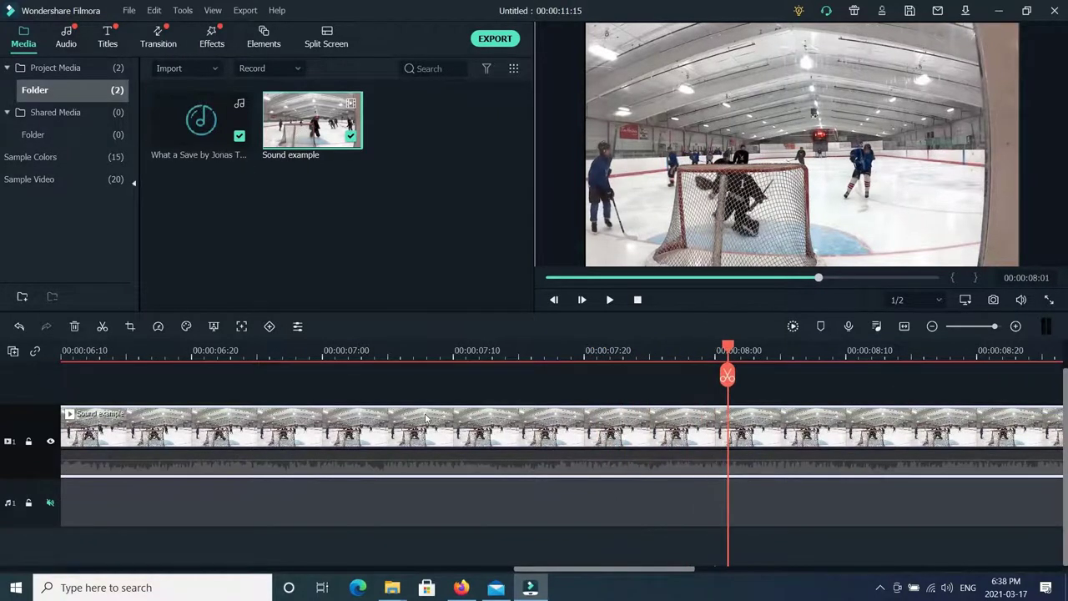
key(Right)
key(Right)
key(Right)
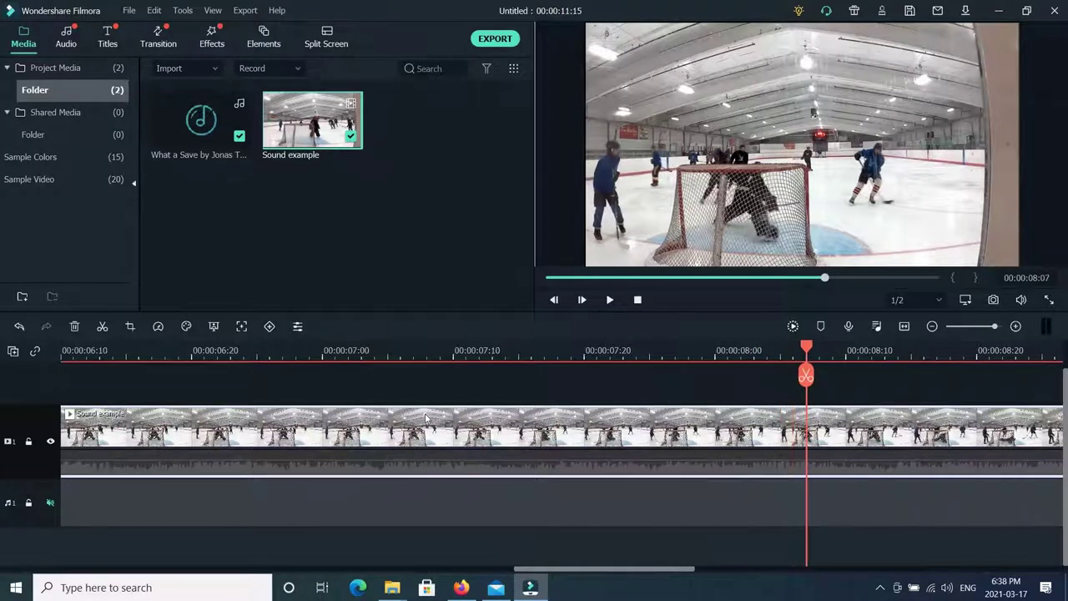
key(Right)
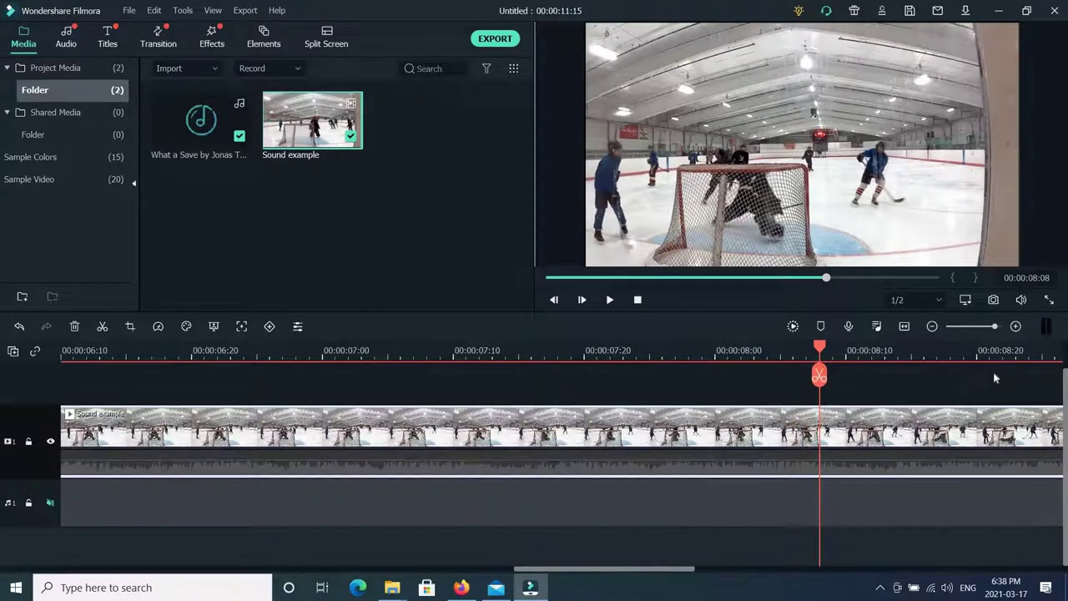
Step: Zoom out the timeline and drag the announcer clip to begin at 00:00:08:08
click(932, 326)
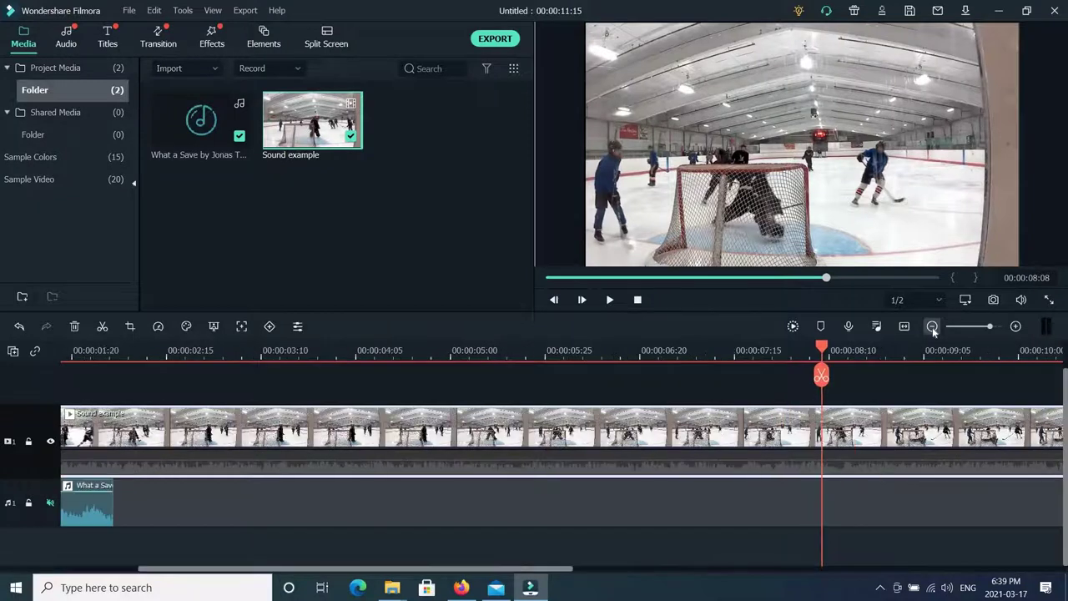
click(932, 326)
click(932, 326)
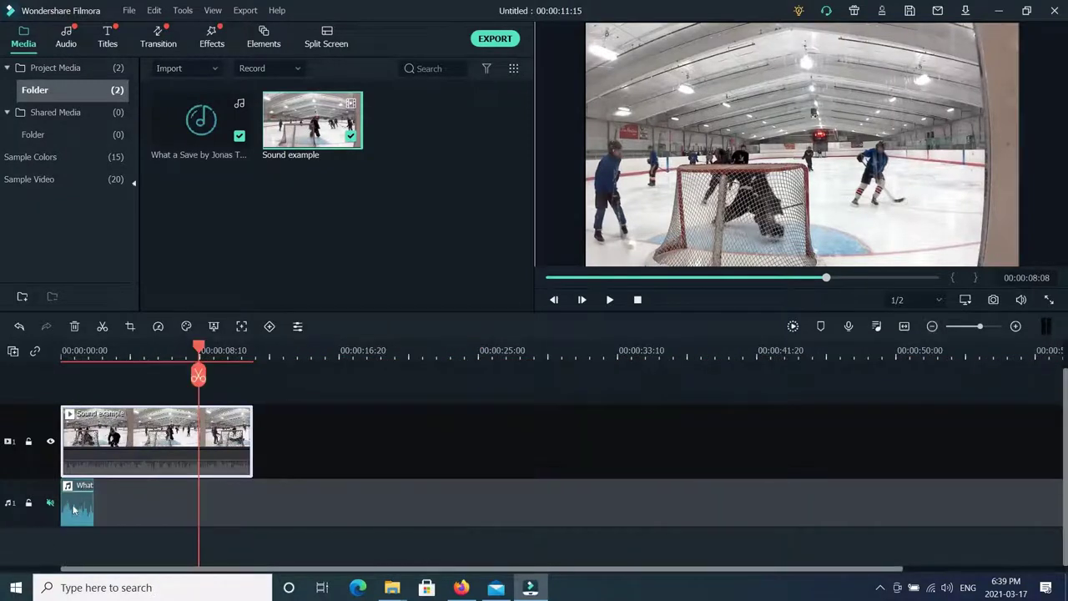
drag(84, 509, 209, 506)
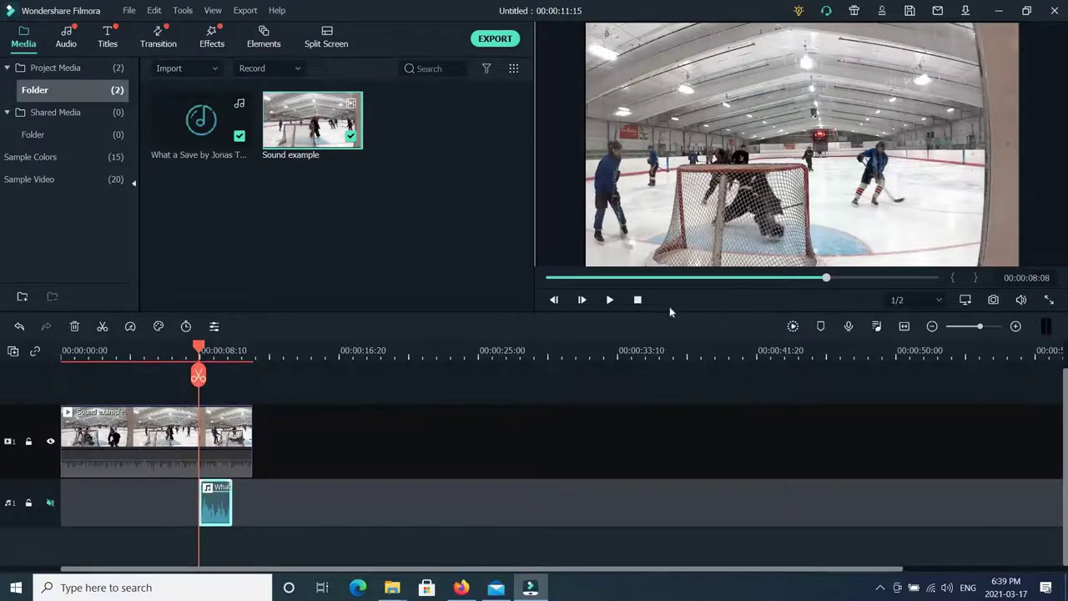
click(637, 299)
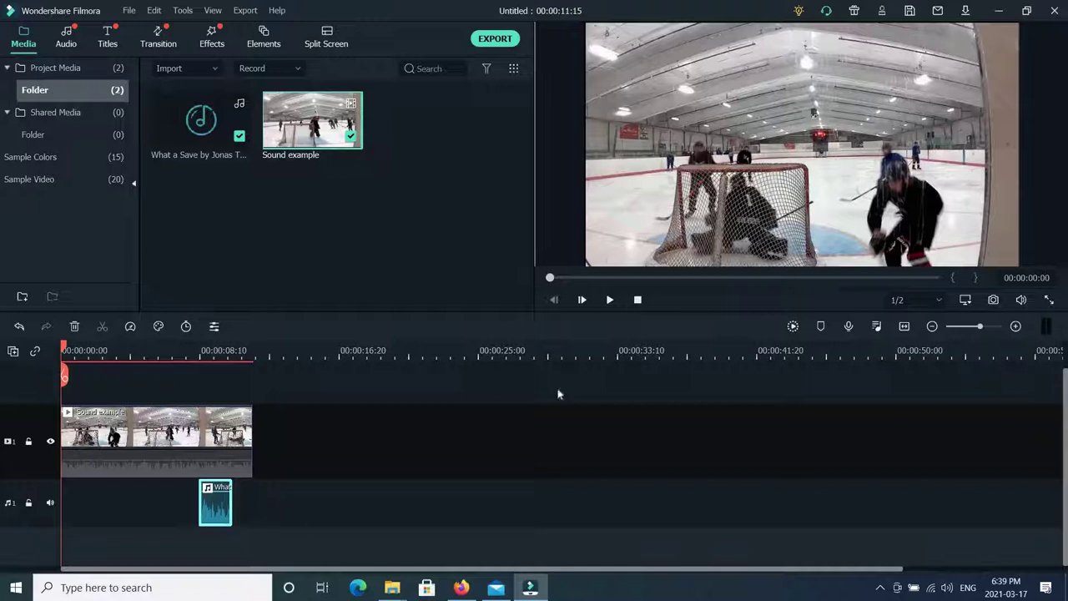
click(608, 301)
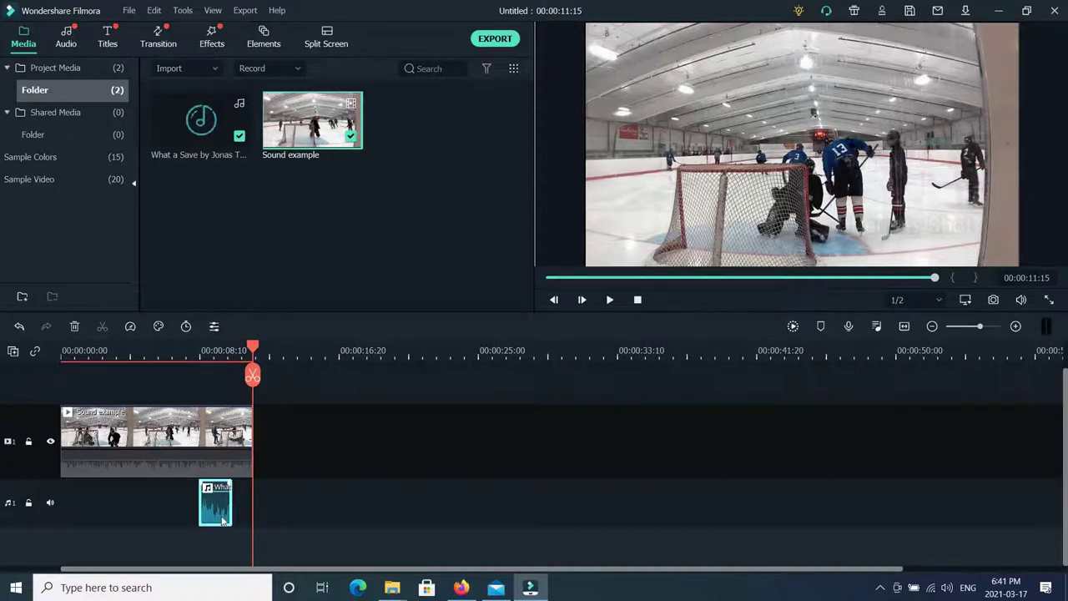
Step: Set the announcer clip's Speed and Duration to 0.75, stretching it to 00:00:02:22
right_click(223, 520)
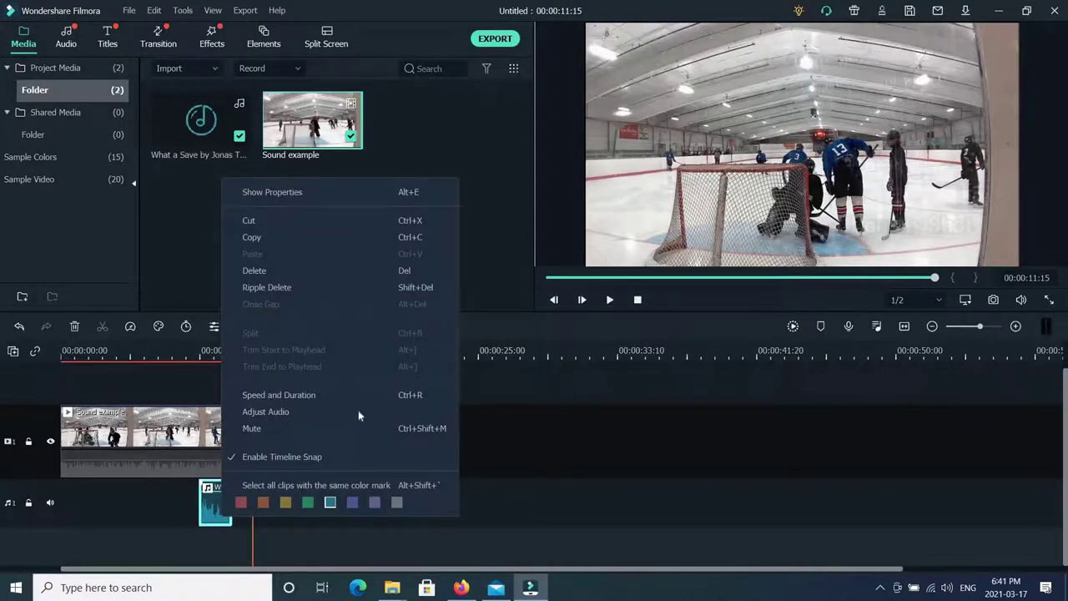
click(339, 395)
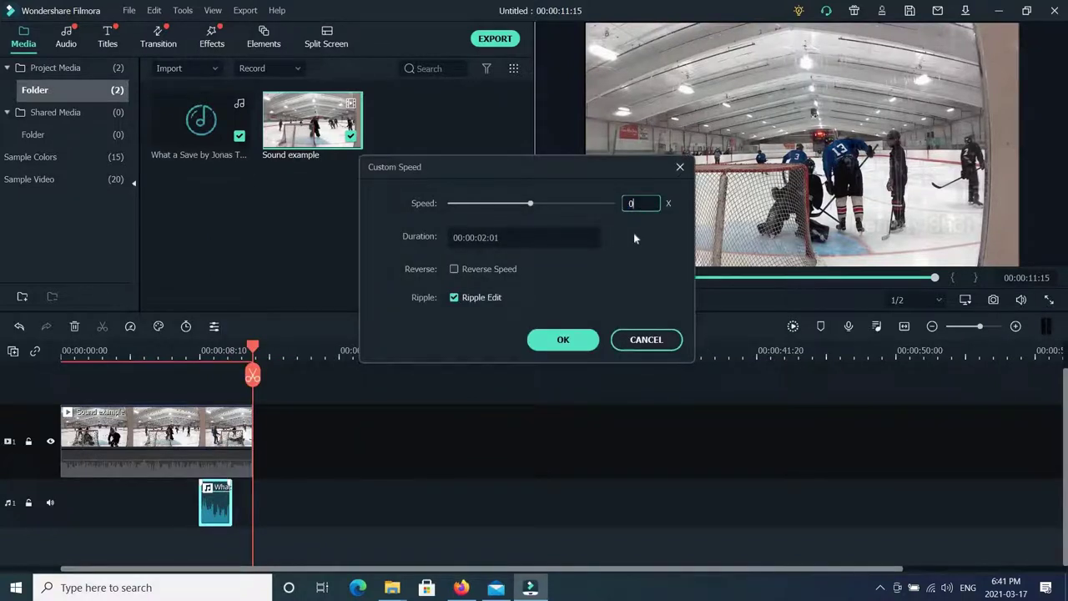
text(0.75)
click(564, 341)
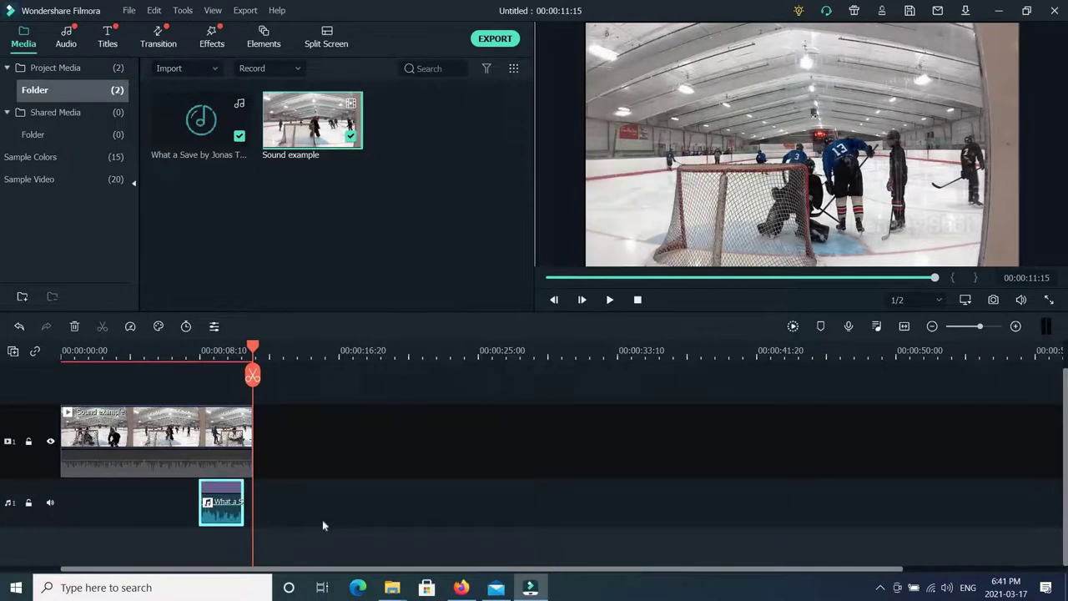
click(170, 356)
key(space)
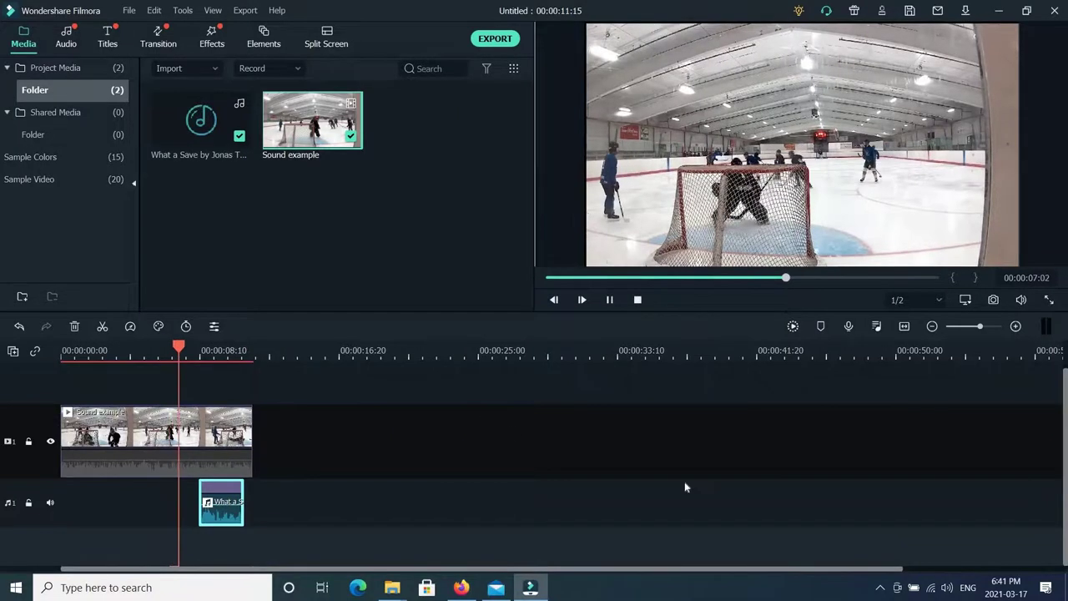